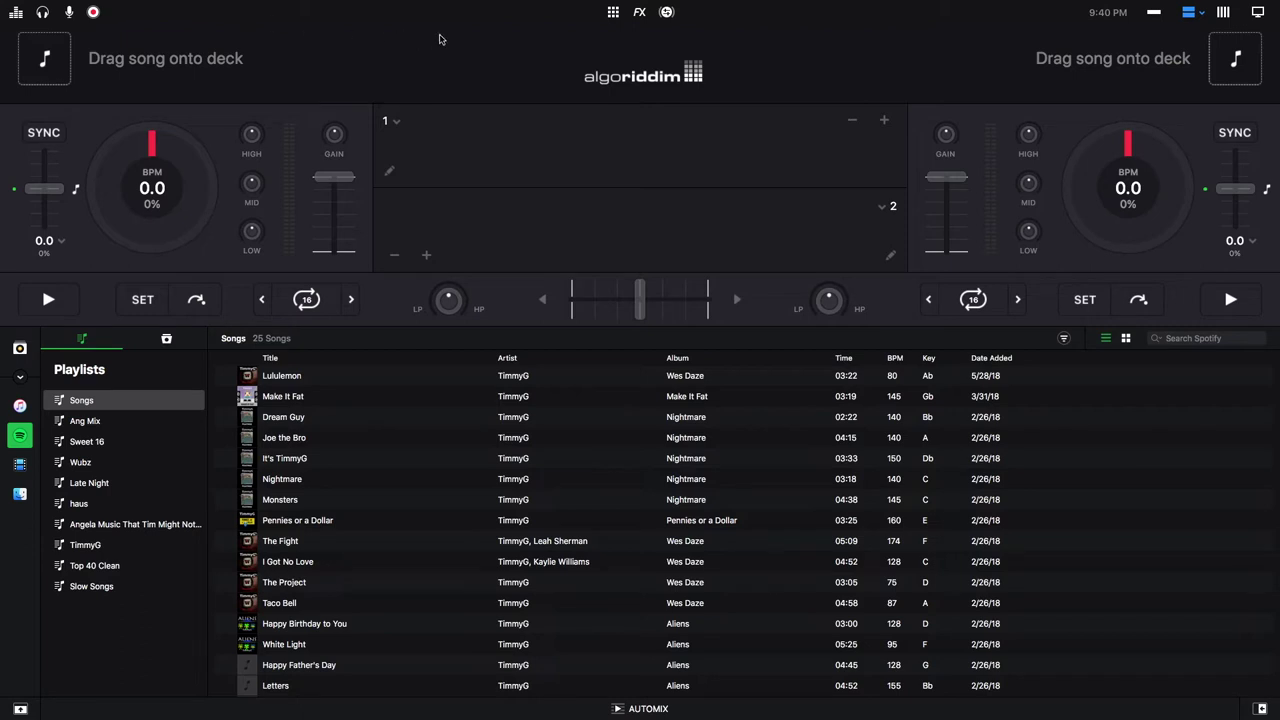
- Show the sampler pad row with the six Essentials pads, such as Foghorn, Uhh and Kick 1
left_click(613, 13)
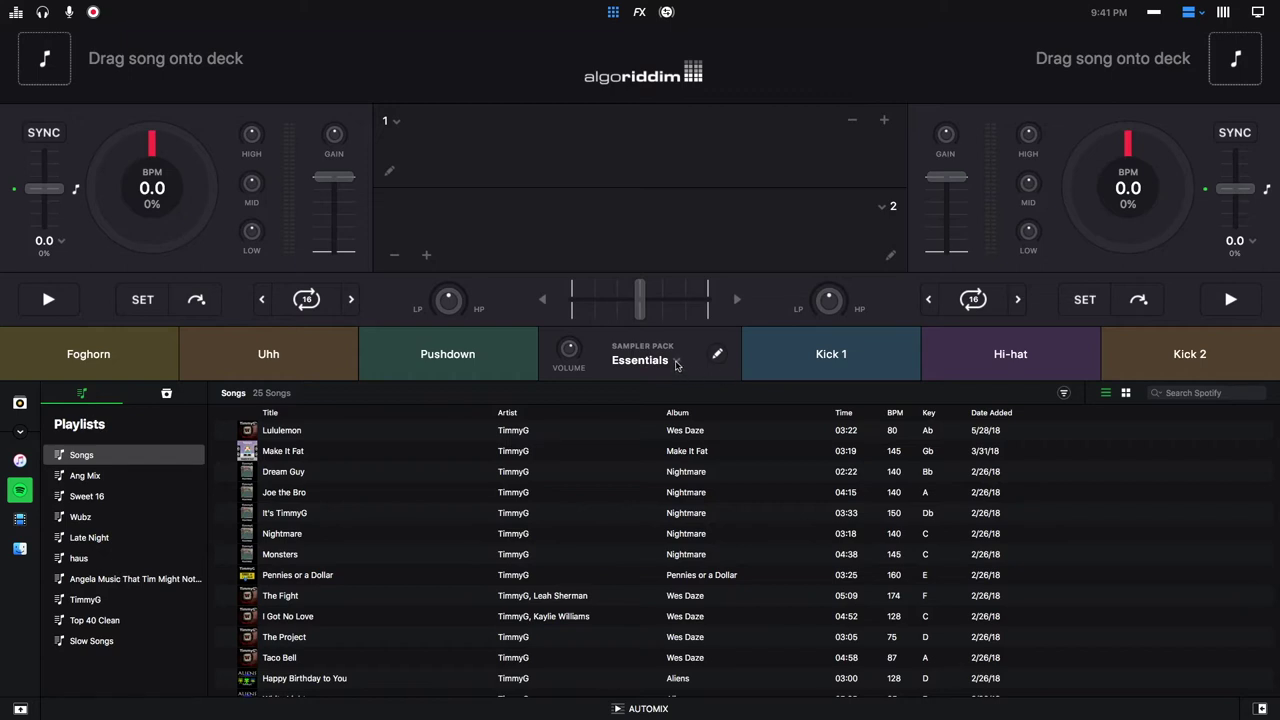
- Set the Essentials pack to 12 samples, adding DJ, Siren, Synth, Snare 1, Cymbal and Snare 2
left_click(676, 362)
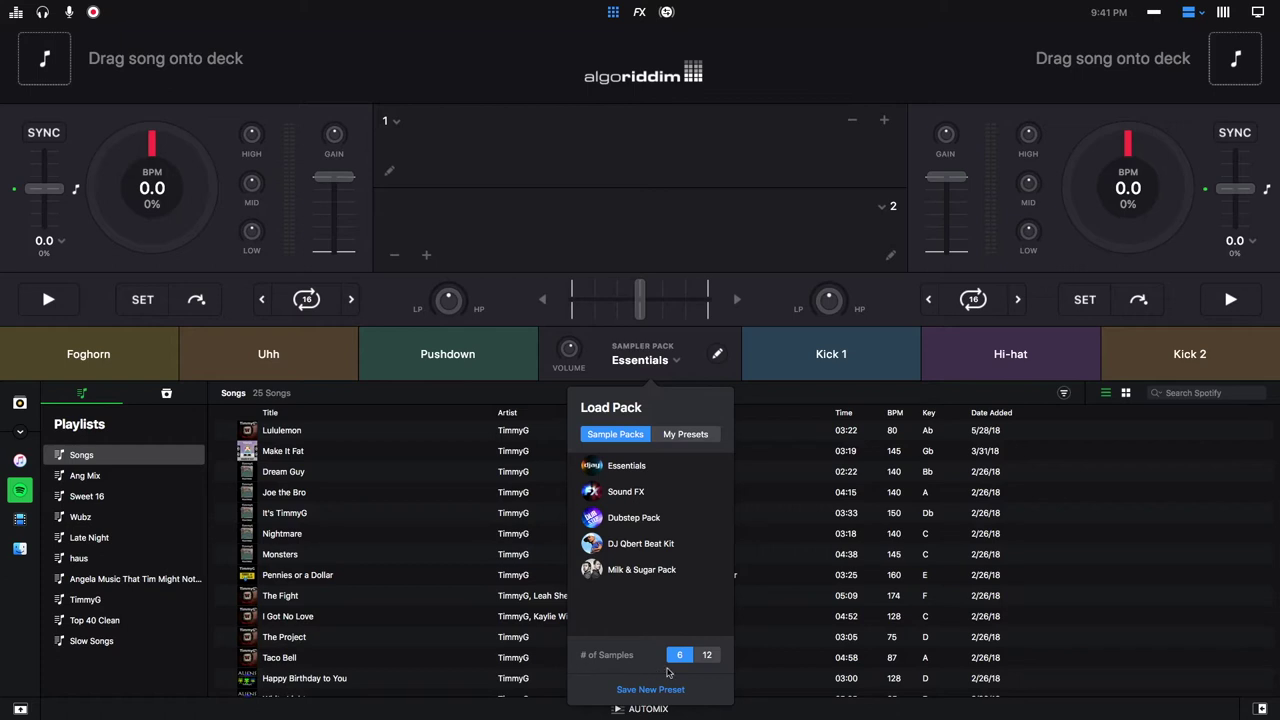
left_click(707, 656)
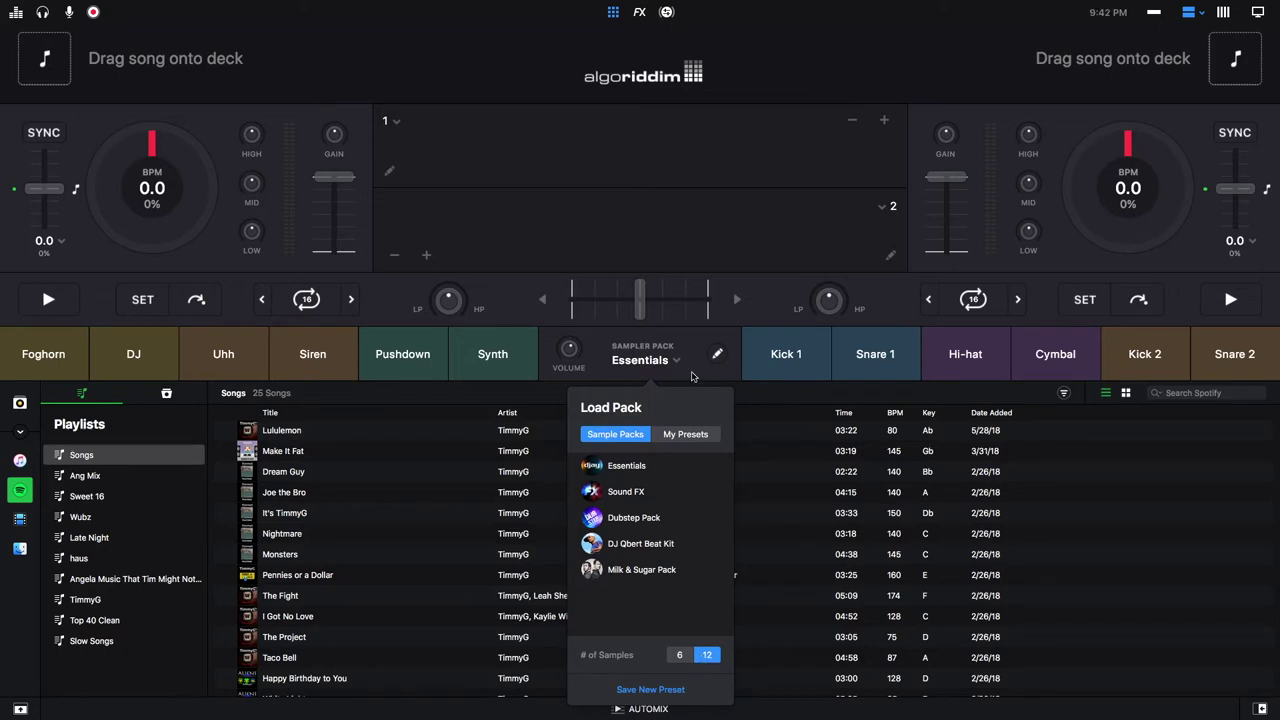
- Try Essentials, Sound FX, Dubstep Pack and DJ Qbert Beat Kit, ending on Milk & Sugar Pack
left_click(648, 469)
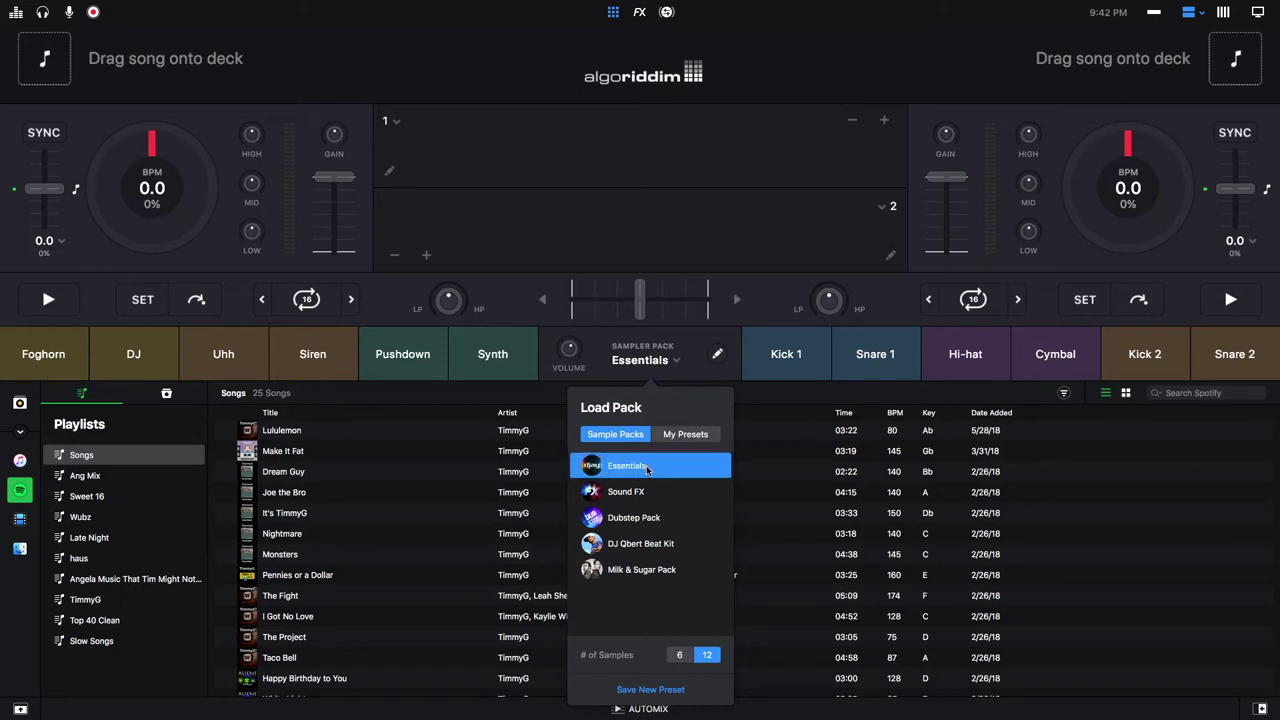
left_click(641, 493)
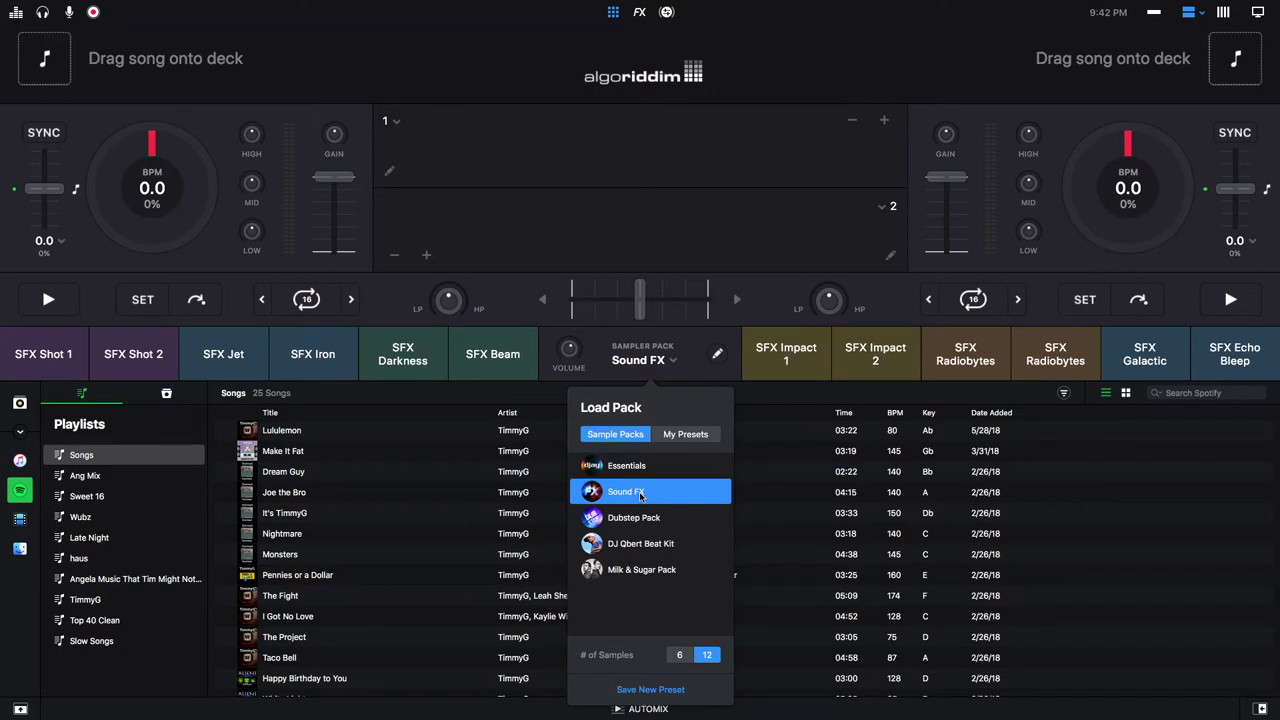
left_click(645, 520)
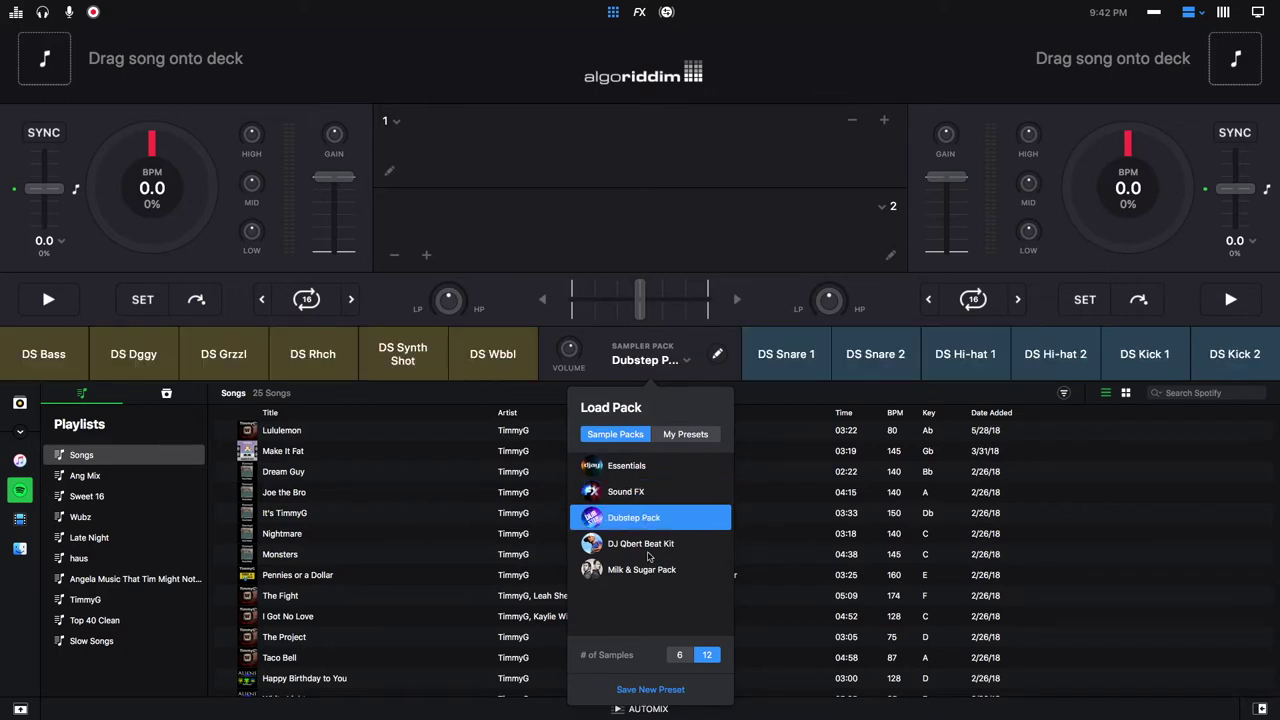
left_click(650, 548)
left_click(650, 576)
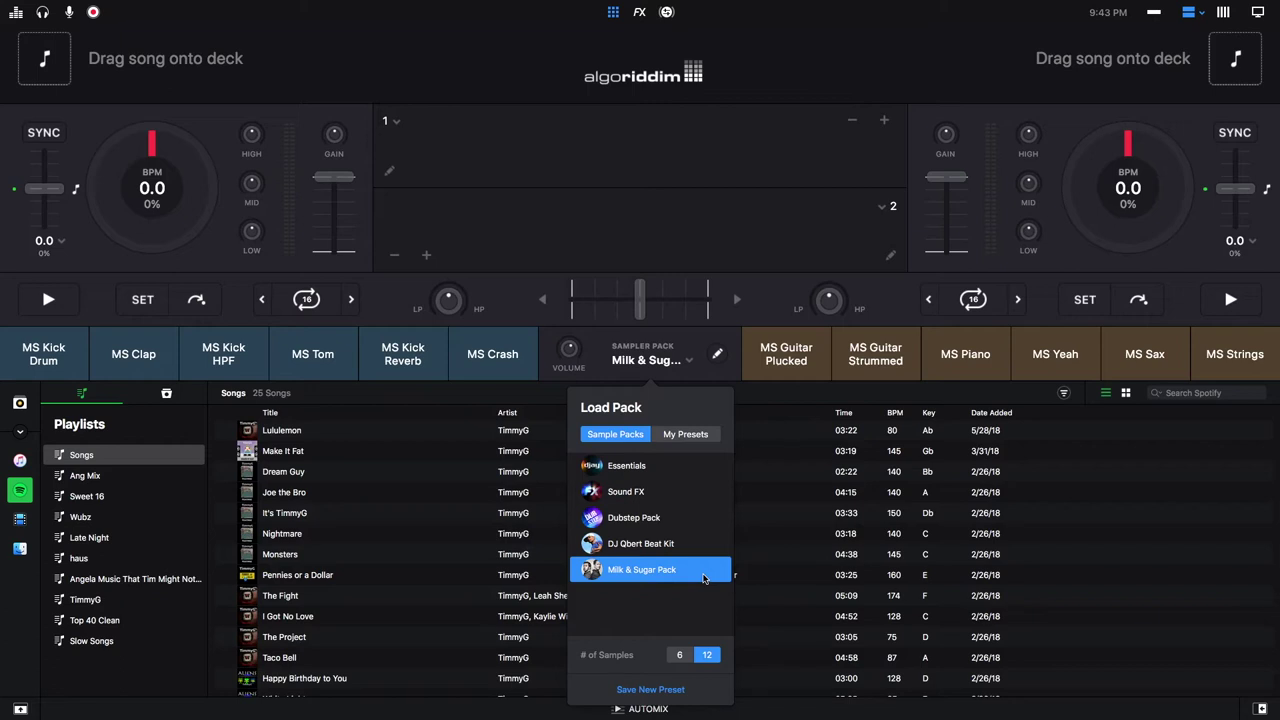
- Save the current Milk & Sugar pads as a new preset and rename it 'Test'
left_click(653, 690)
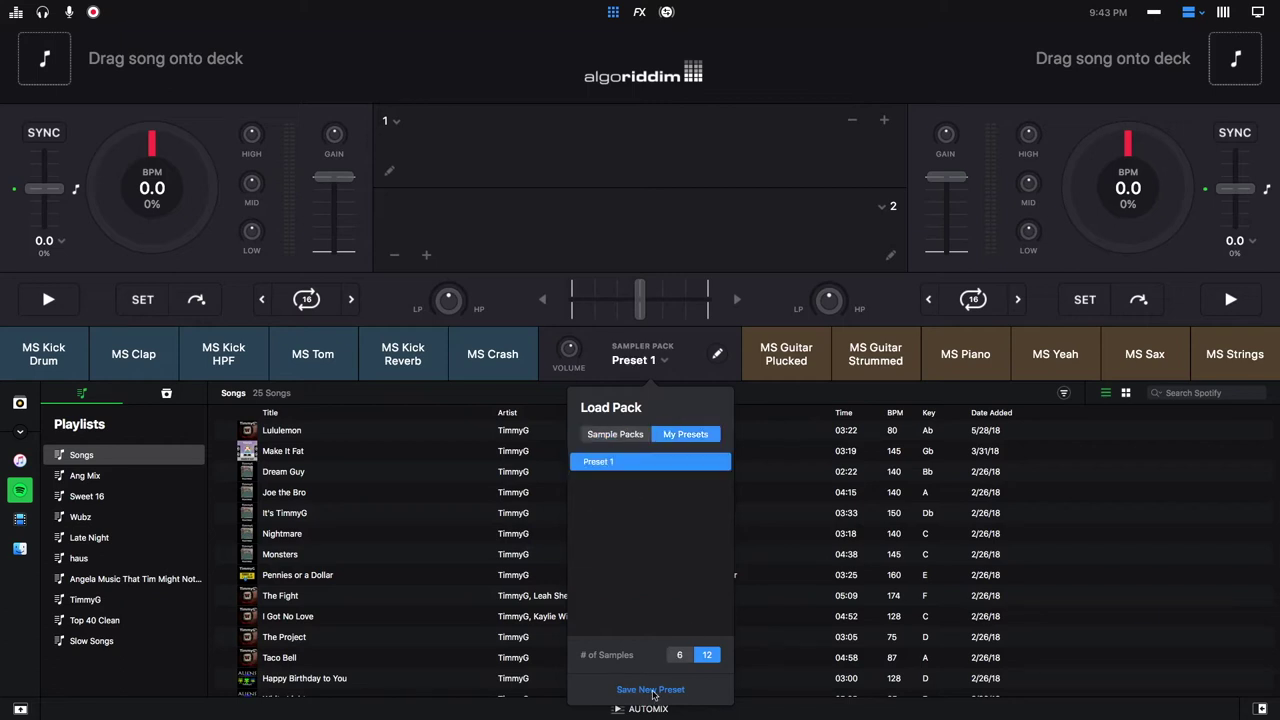
left_click(722, 464)
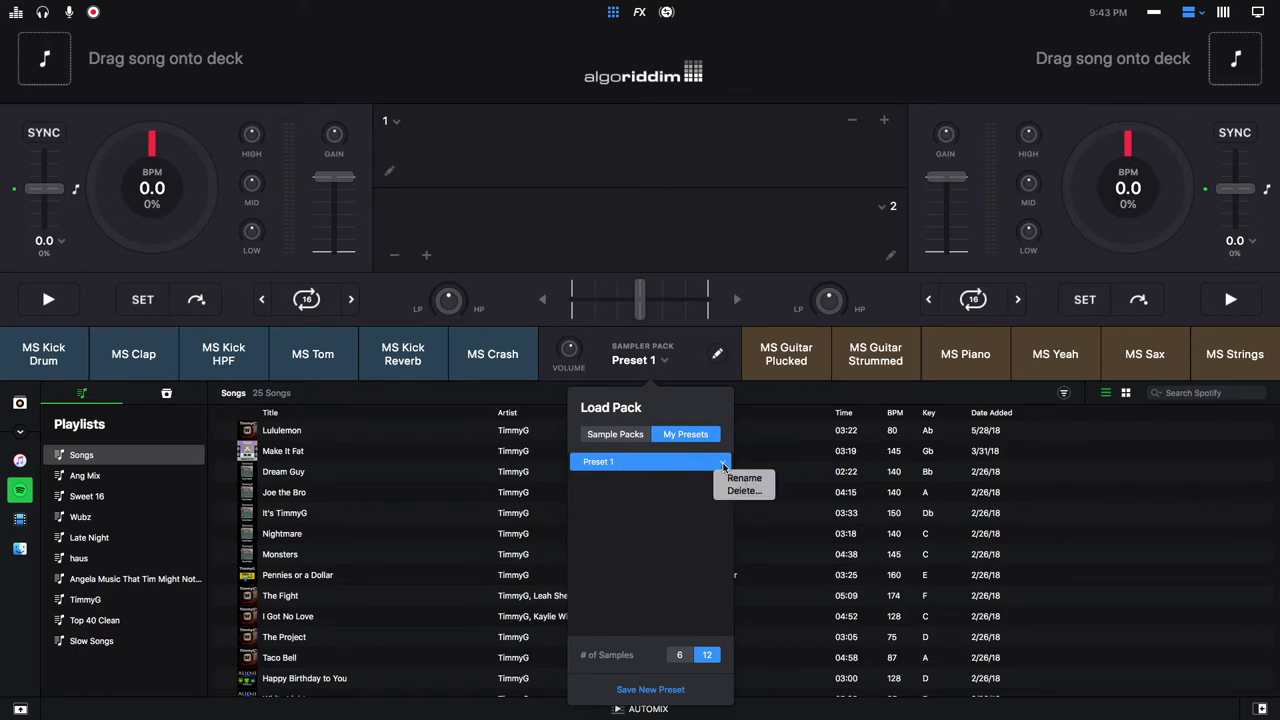
left_click(740, 478)
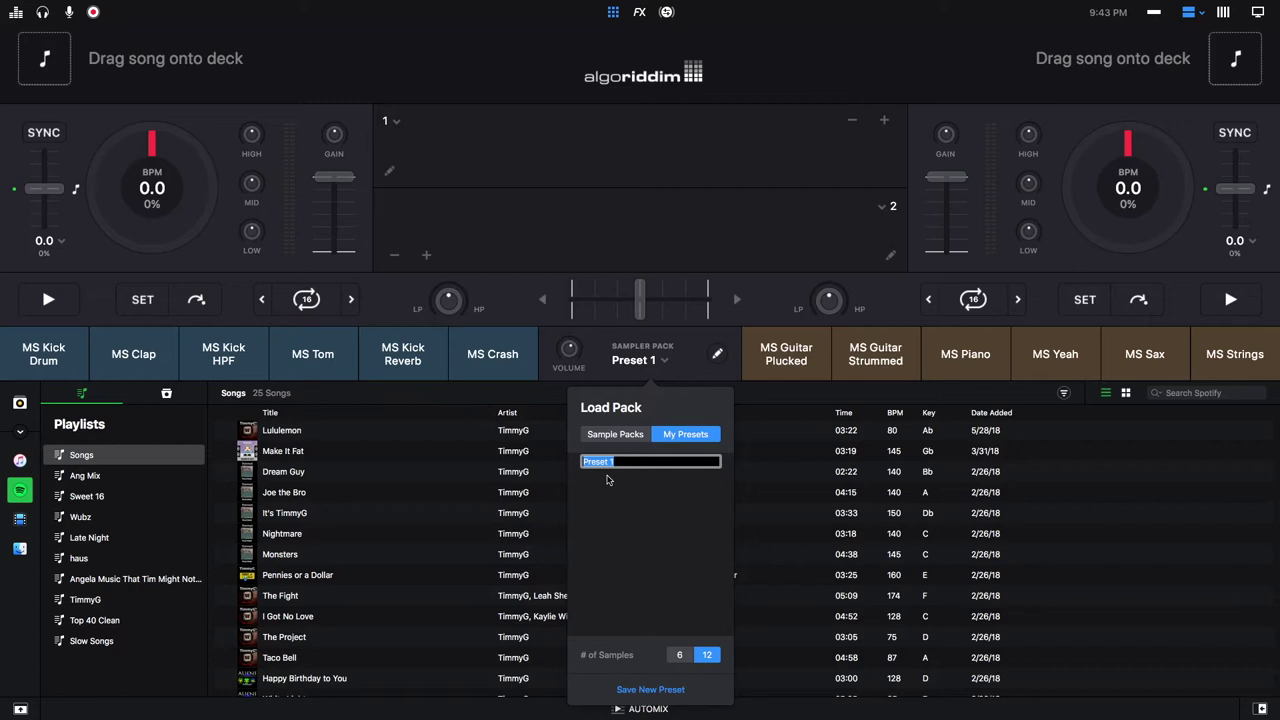
type("Test")
left_click(618, 466)
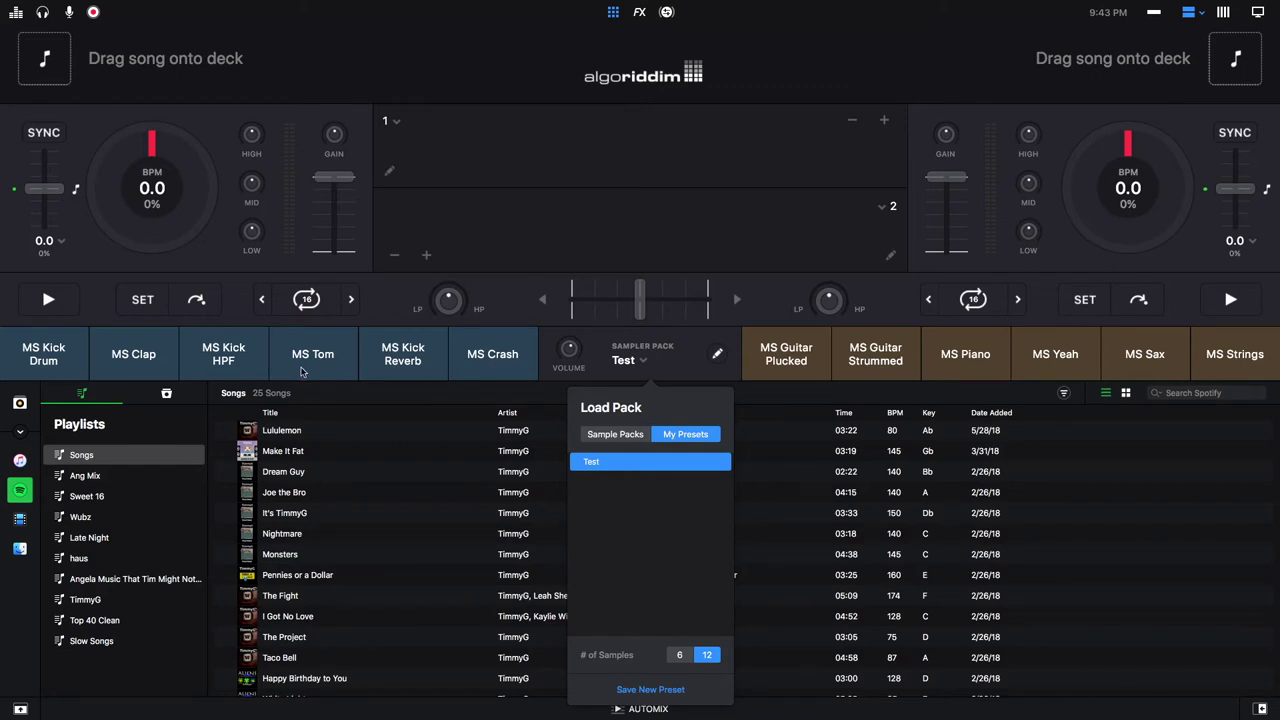
- Reload the saved Test preset onto the pads and close the sample pack list
left_click(605, 434)
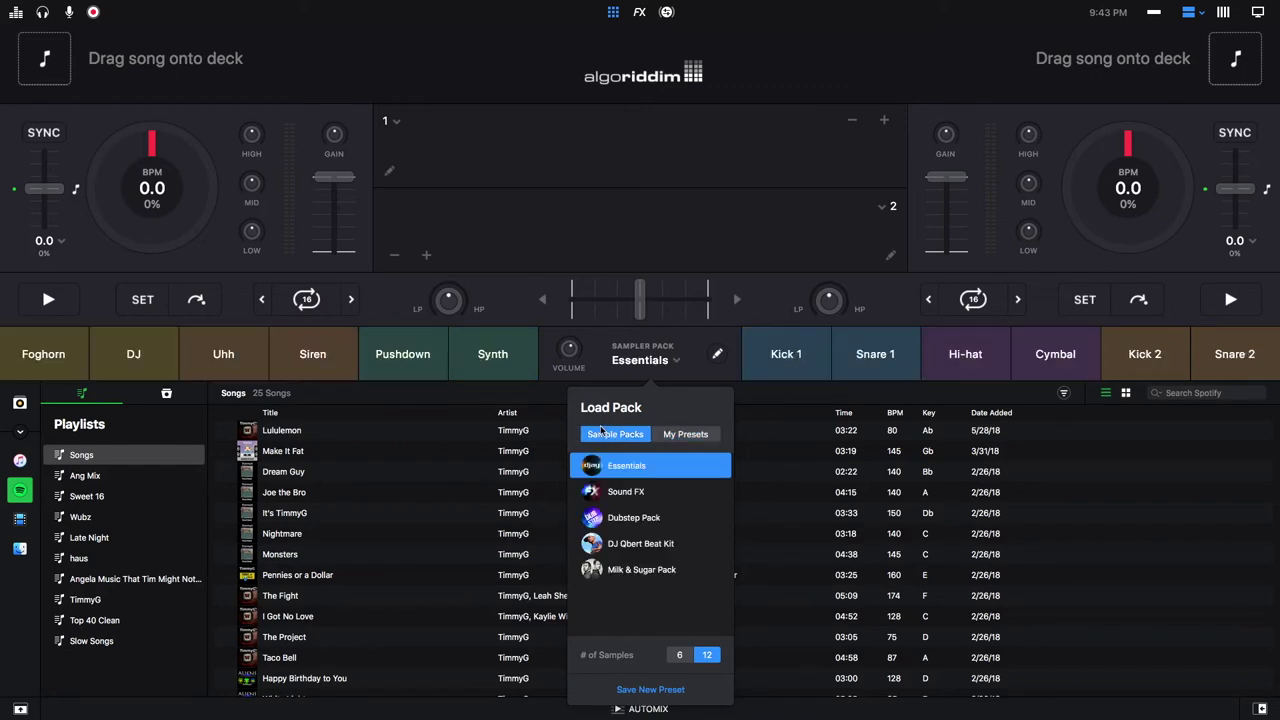
left_click(685, 434)
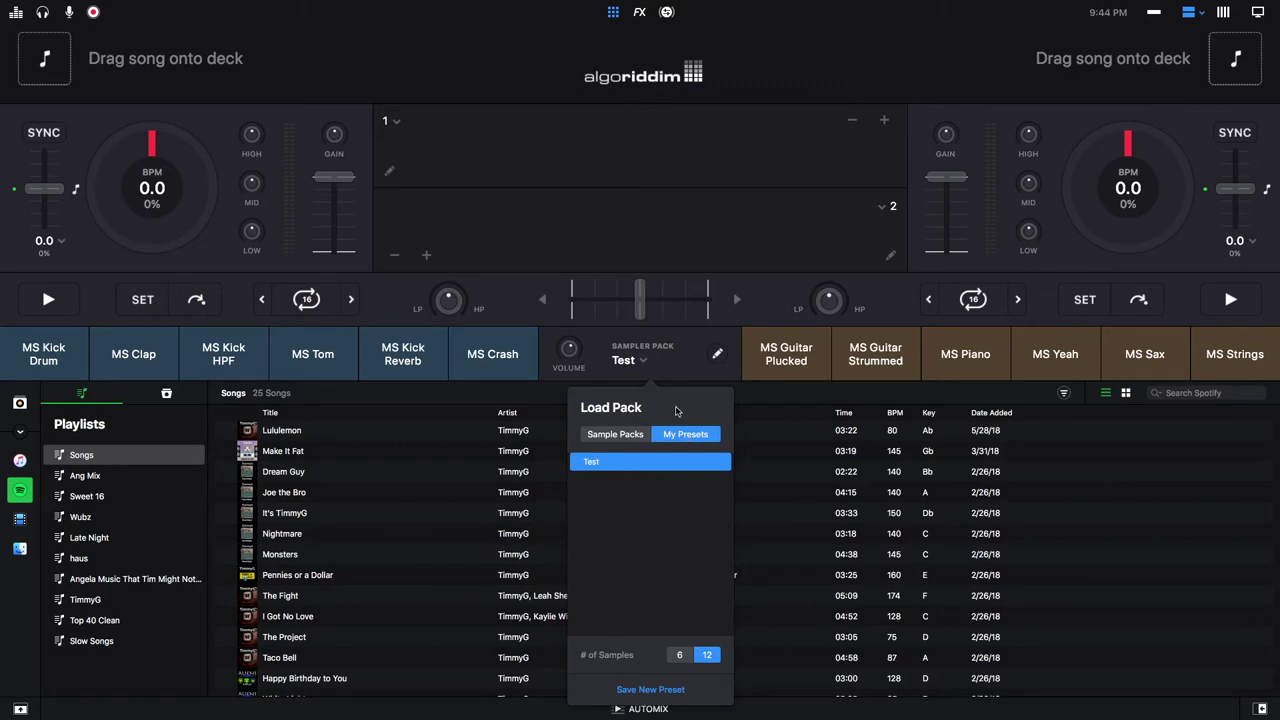
left_click(682, 390)
- Leave full screen and browse Finder to Music > djay Pro 2 > Samples
mouse_move(110, 10)
left_click(40, 28)
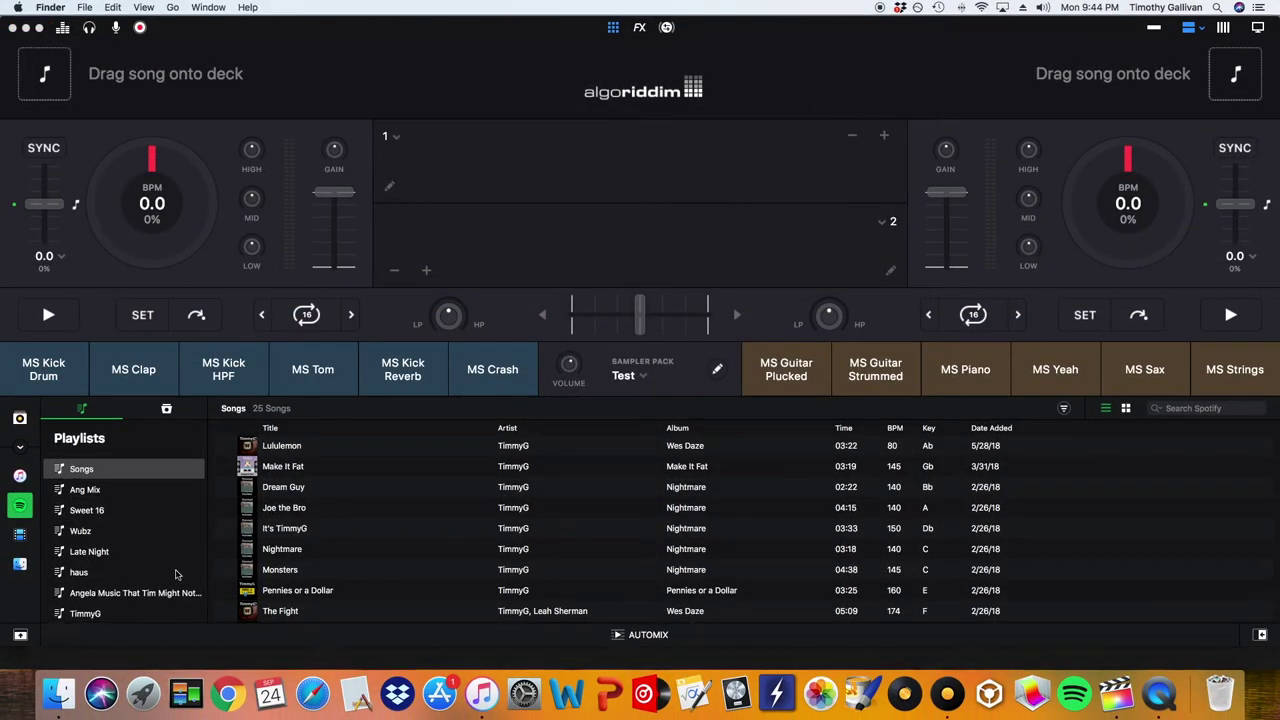
left_click(58, 698)
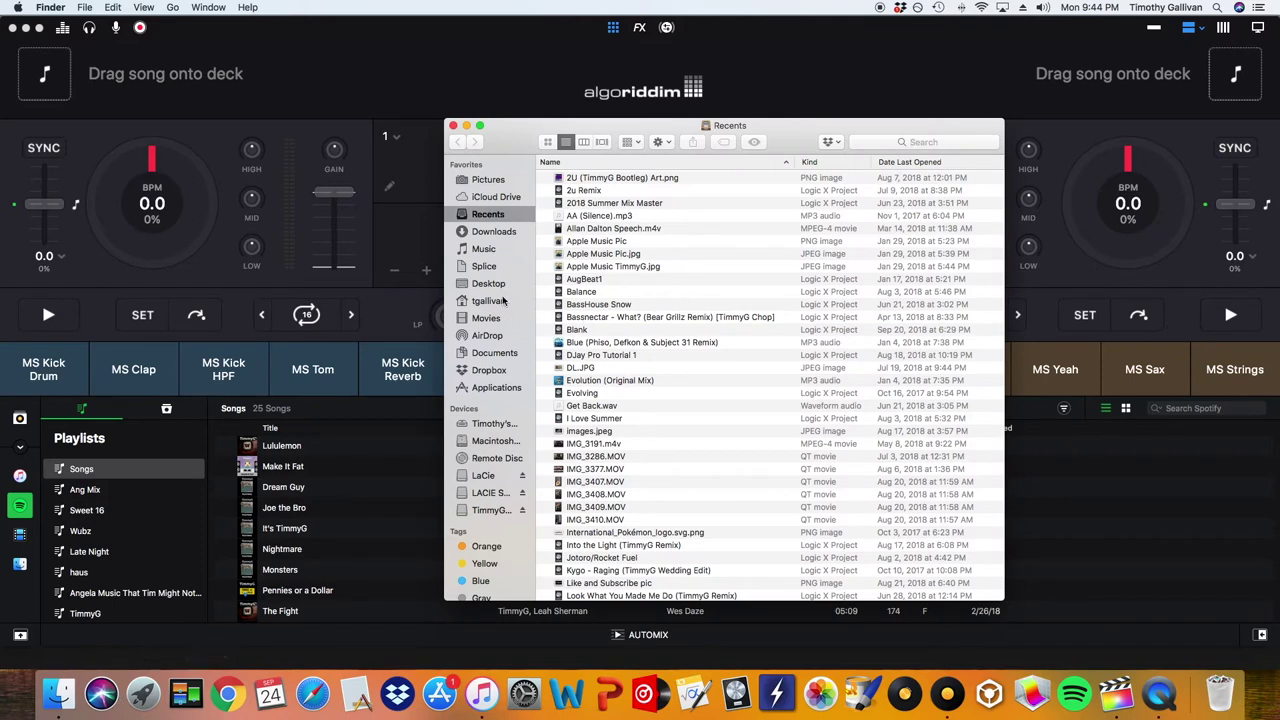
left_click(491, 251)
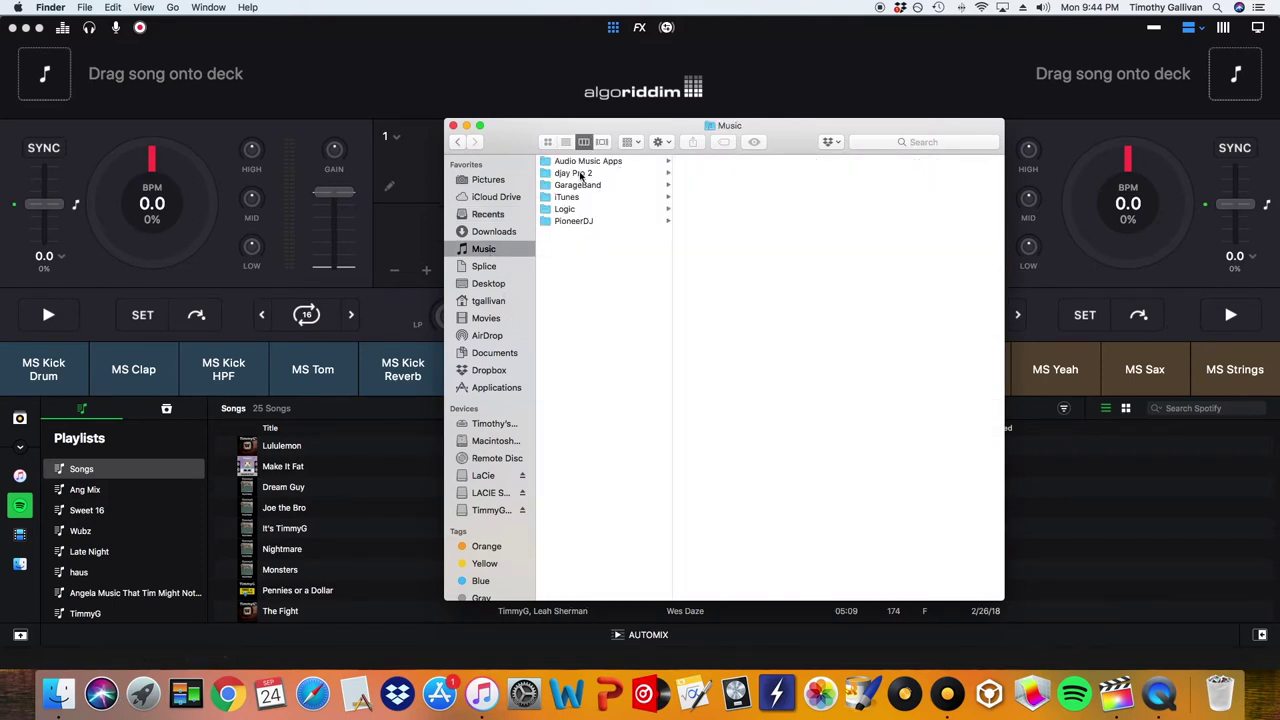
left_click(584, 176)
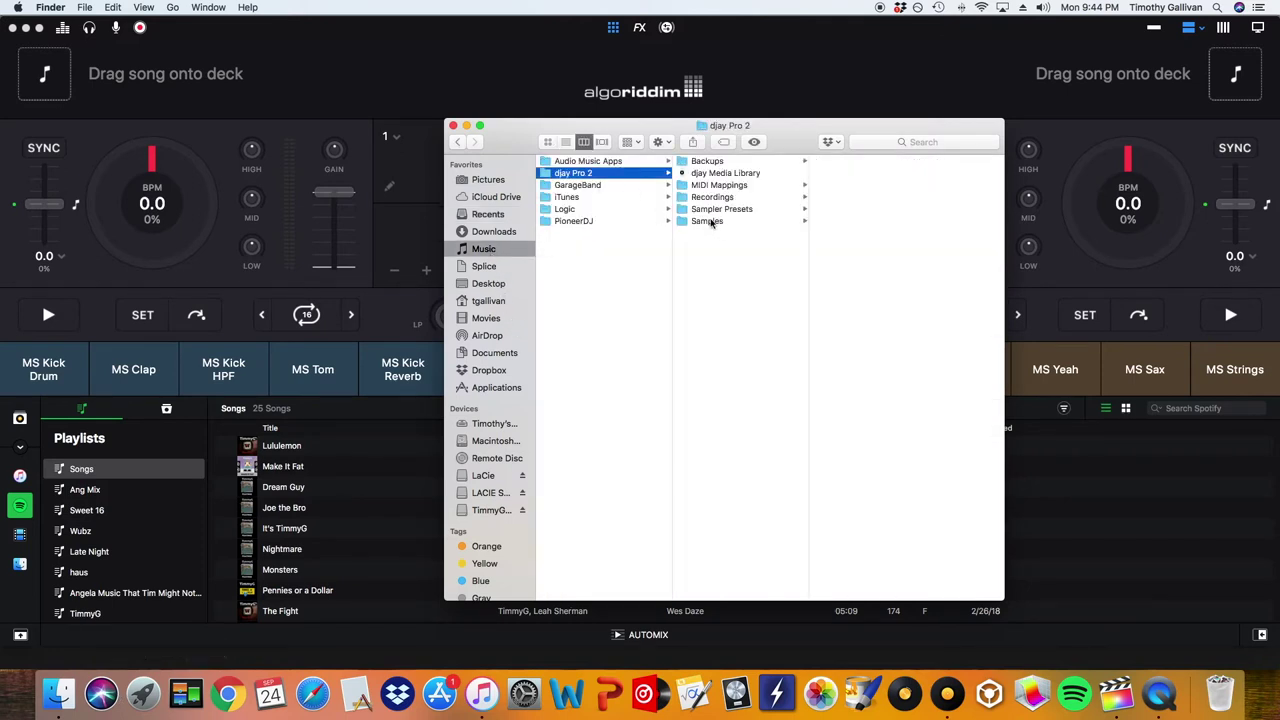
left_click(712, 222)
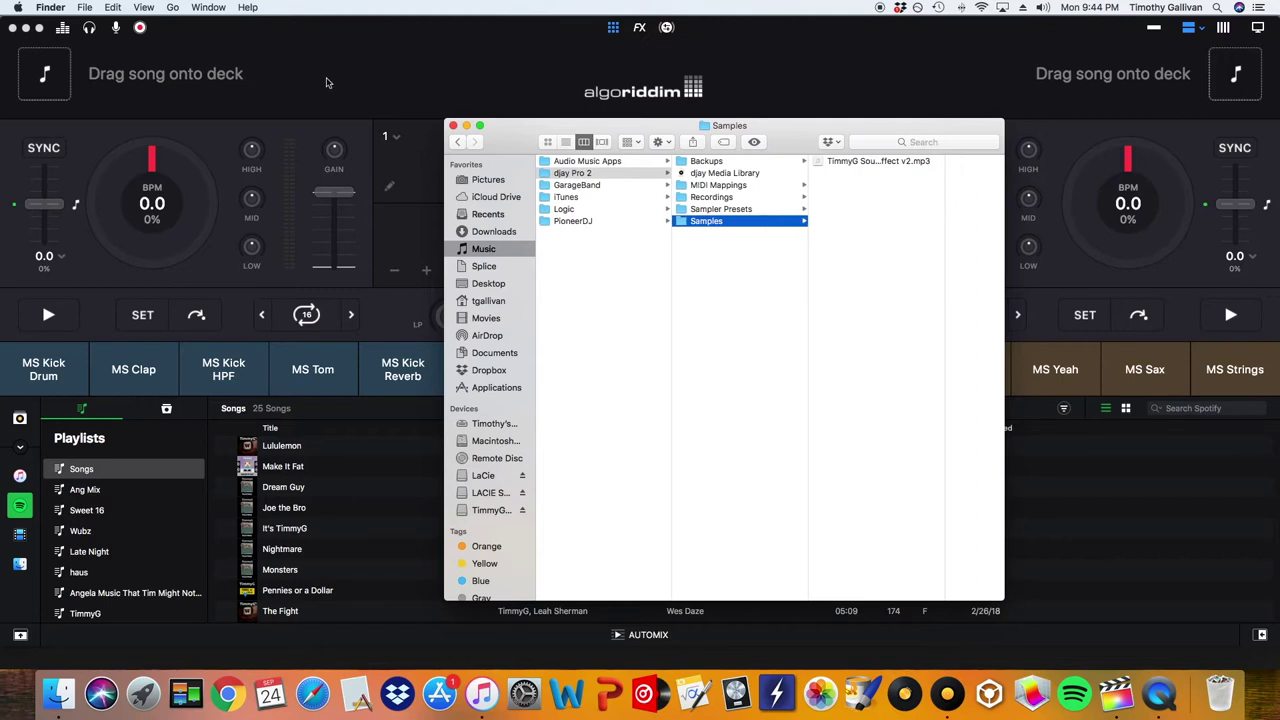
- Close the Finder window and return djay Pro 2 to full screen
left_click(454, 126)
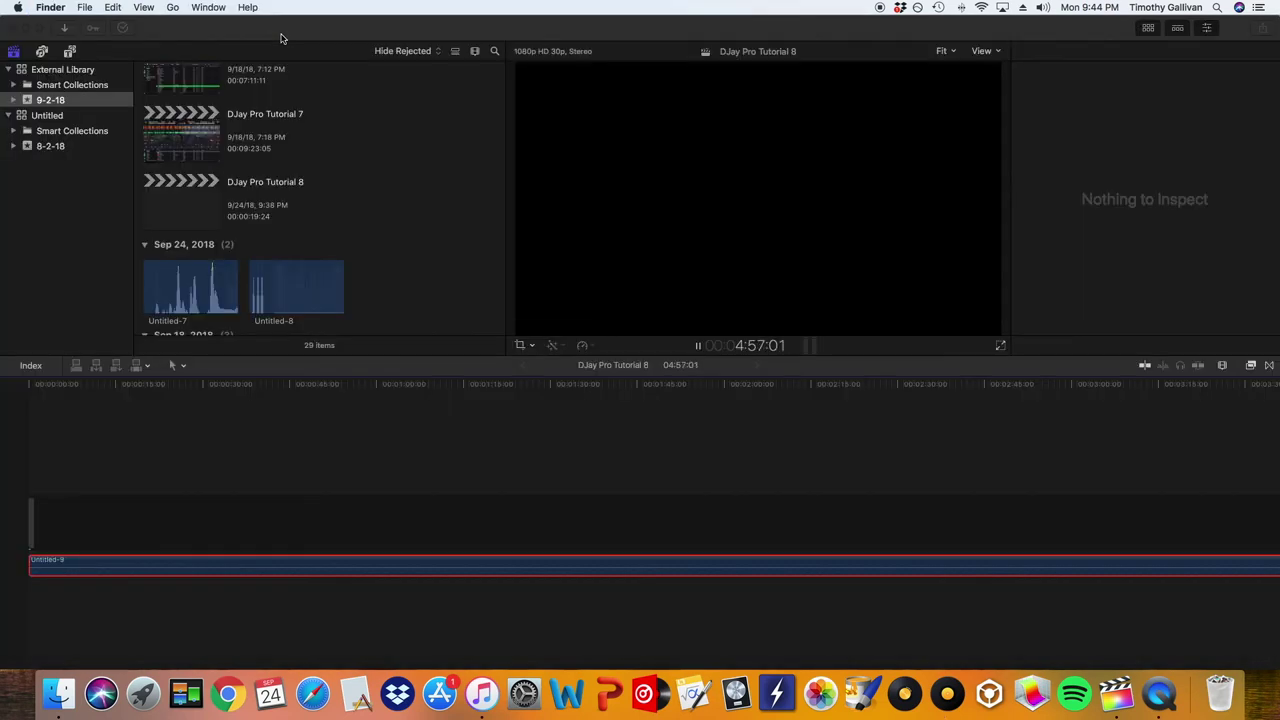
left_click(950, 705)
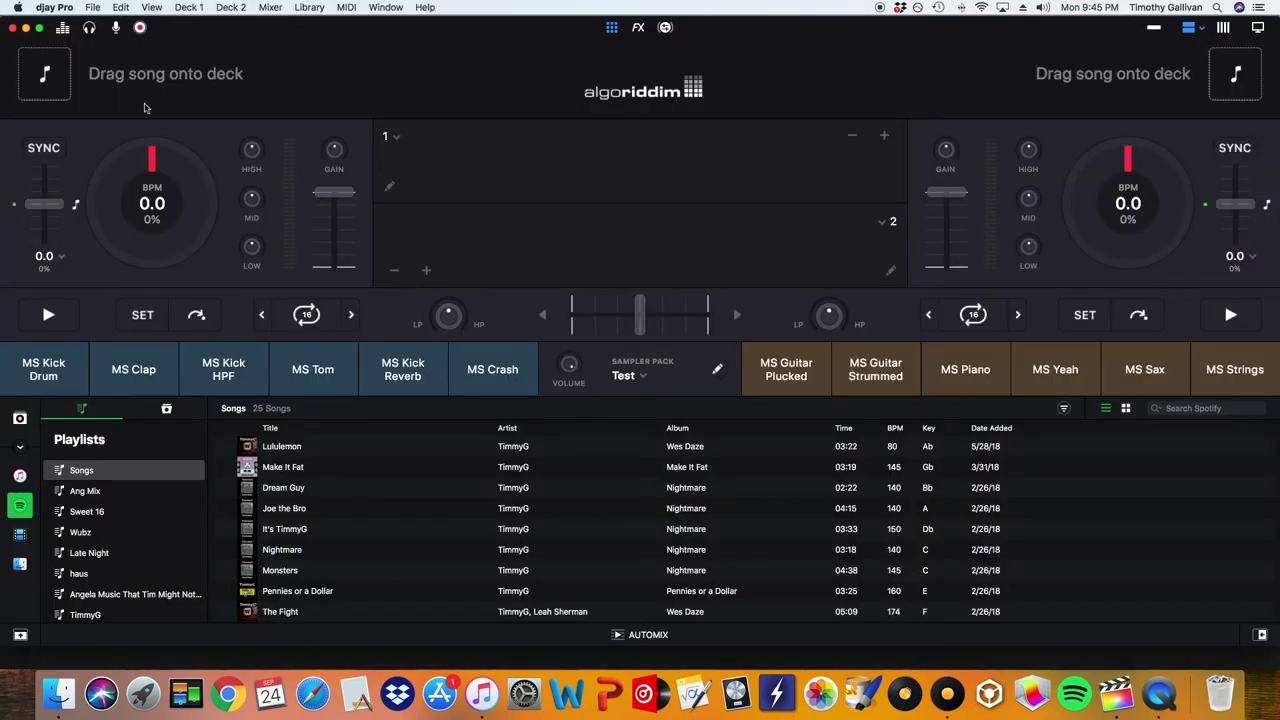
left_click(40, 28)
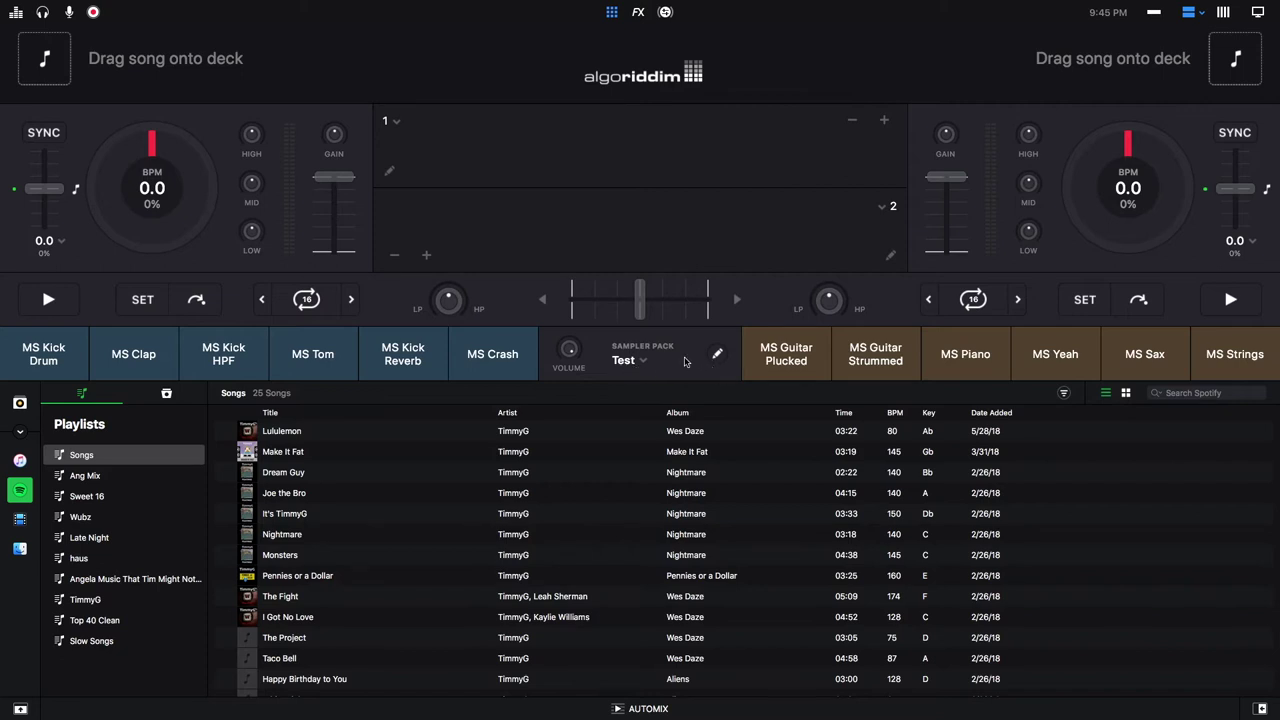
- Swap the MS Crash pad's sample for Samples > TimmyG Sound effect v2 and play the pad
left_click(718, 357)
left_click(522, 345)
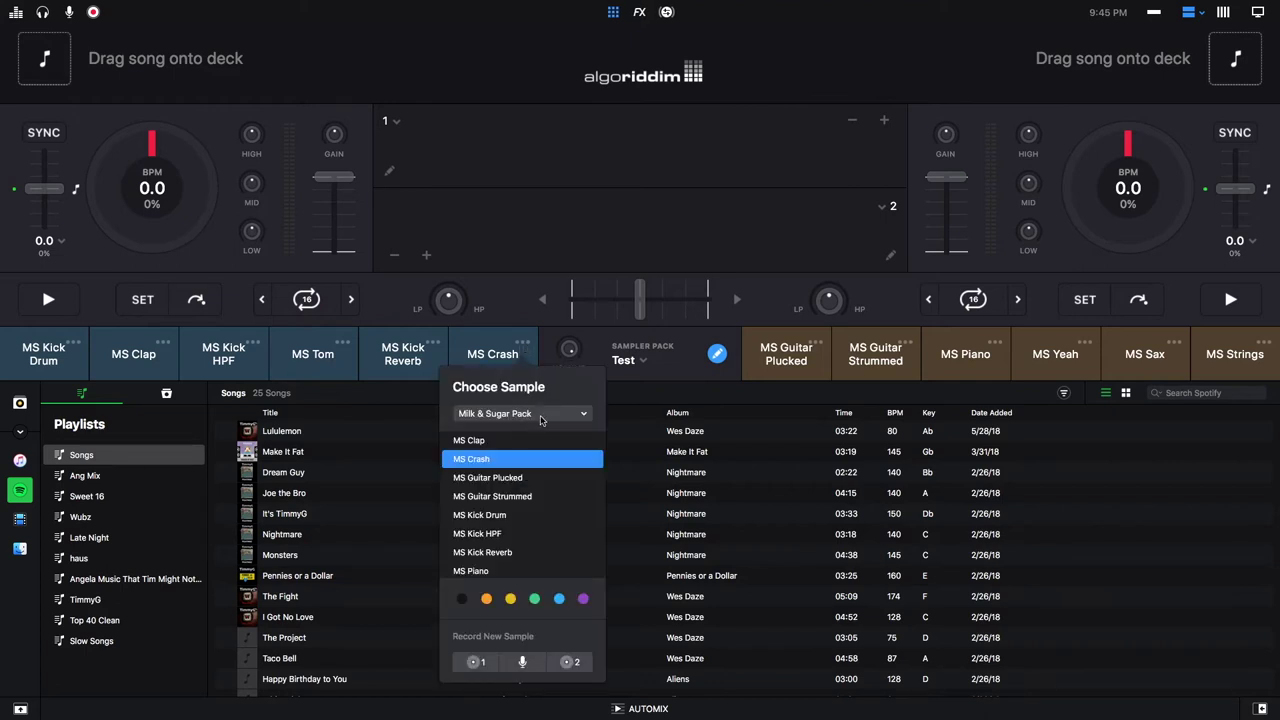
scroll(525, 459, "down", 3)
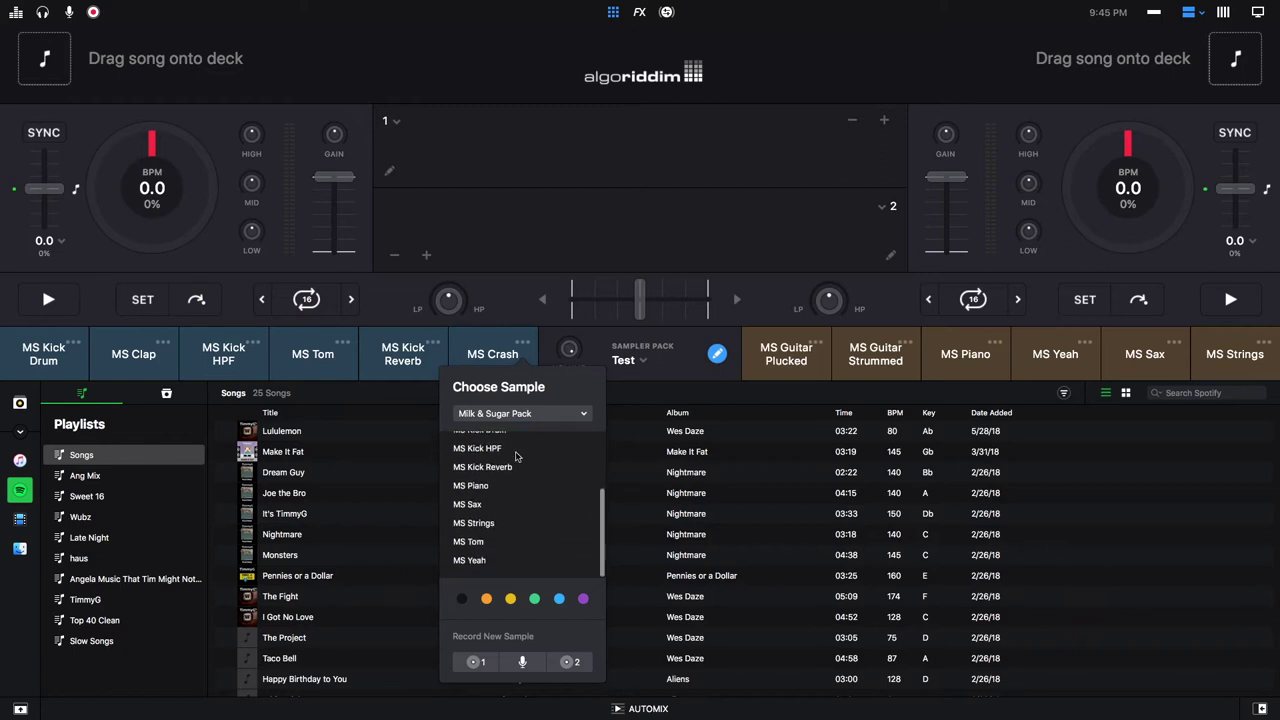
scroll(520, 457, "up", 3)
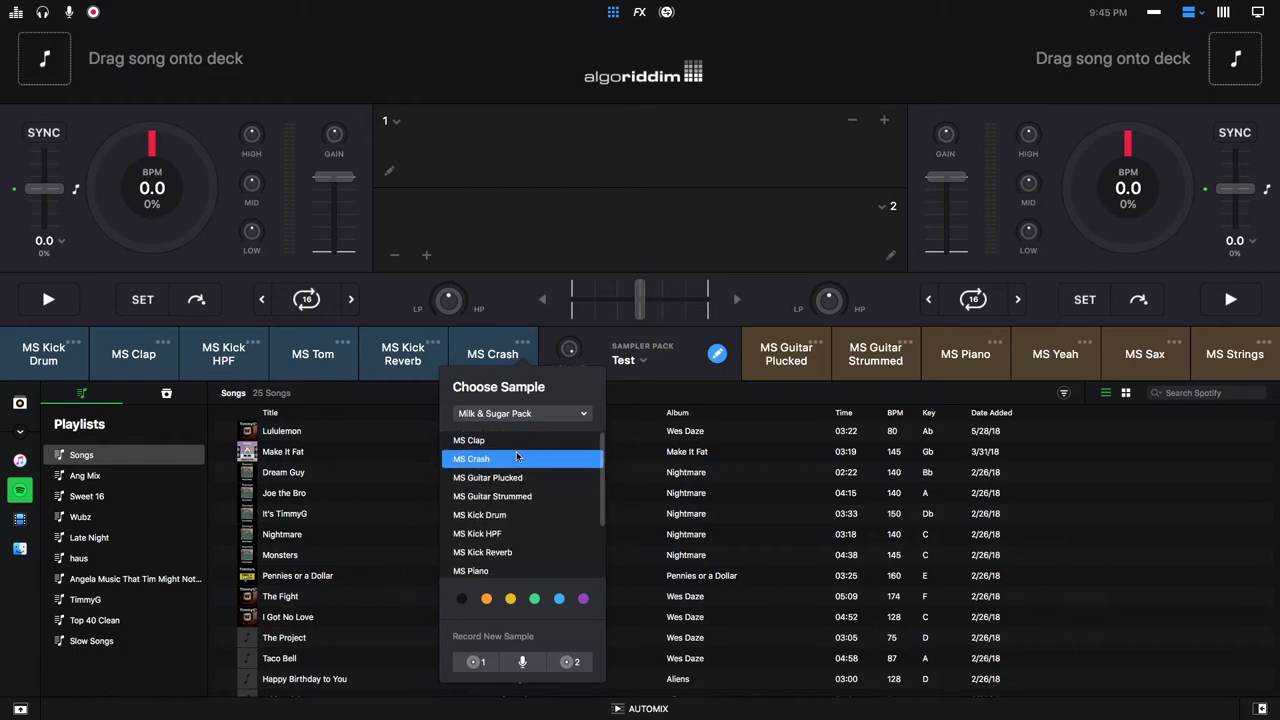
left_click(545, 412)
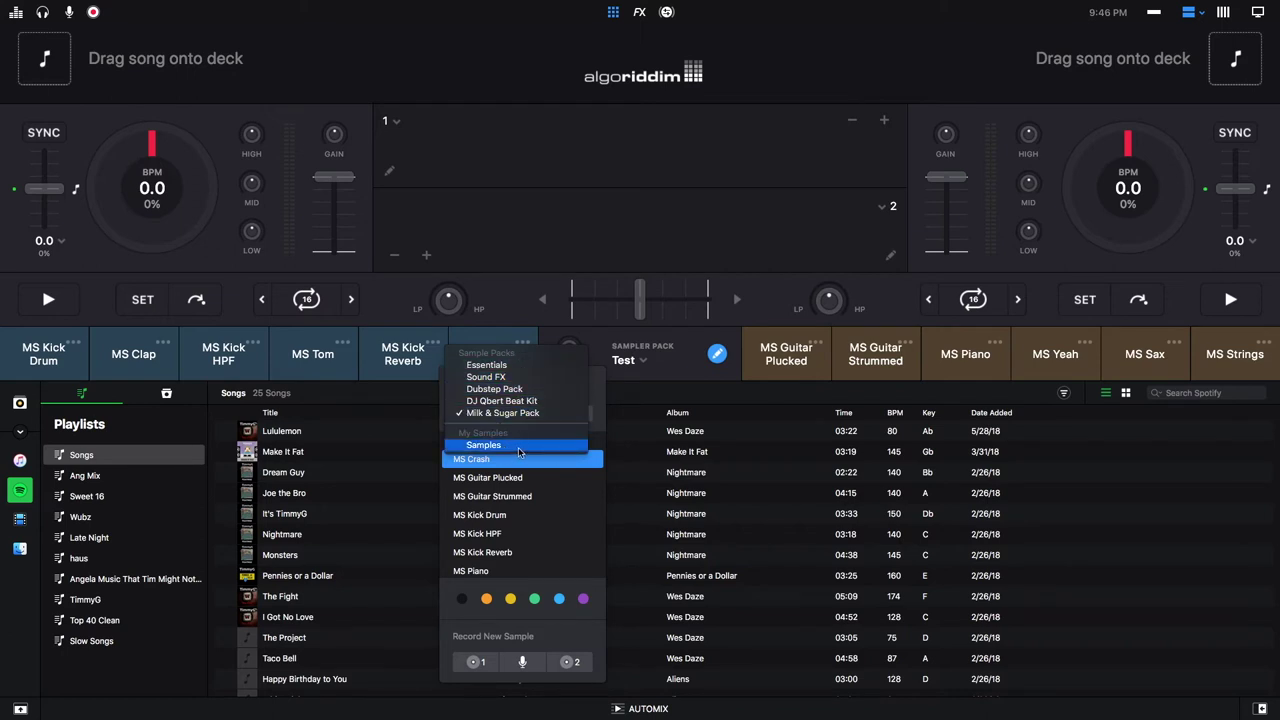
left_click(519, 452)
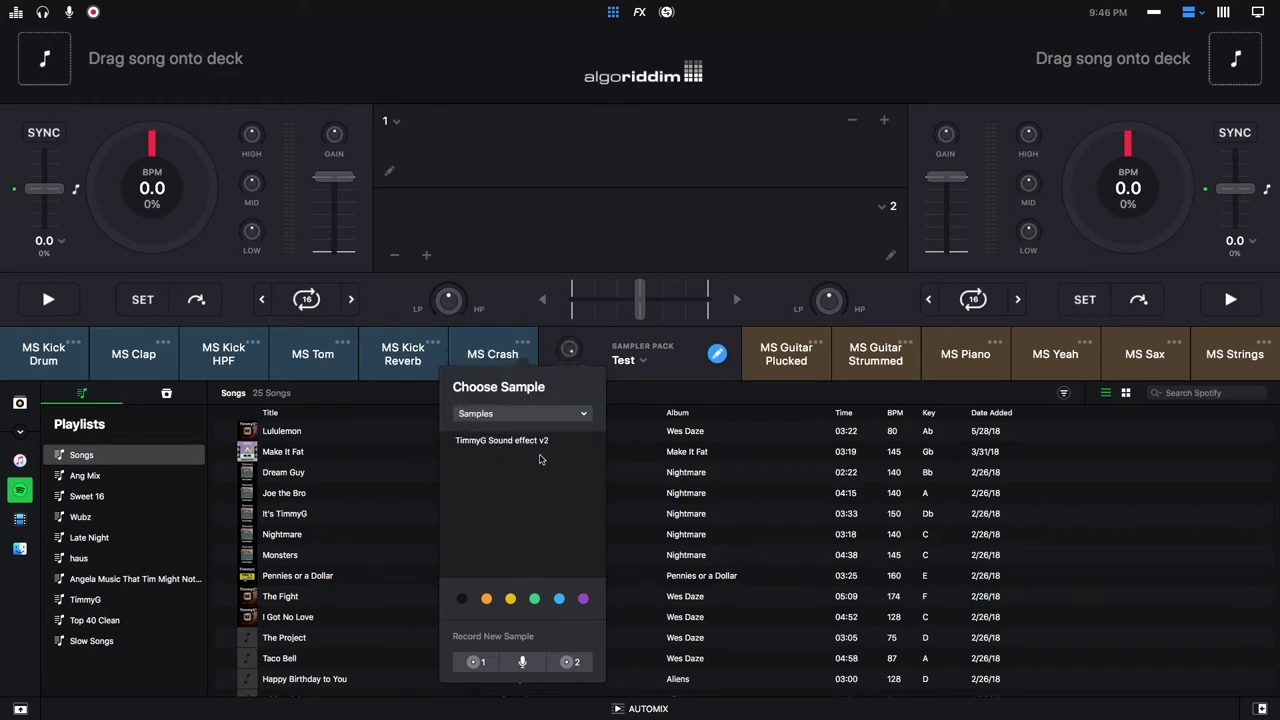
left_click(505, 446)
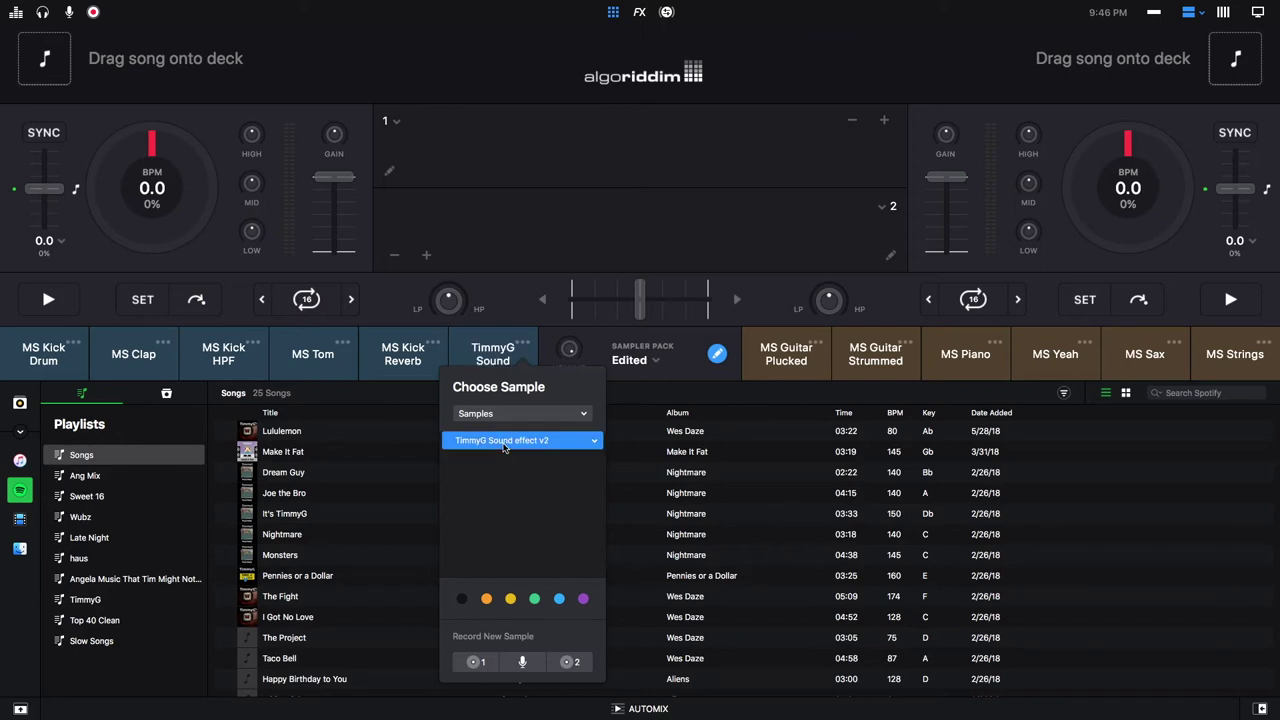
left_click(591, 360)
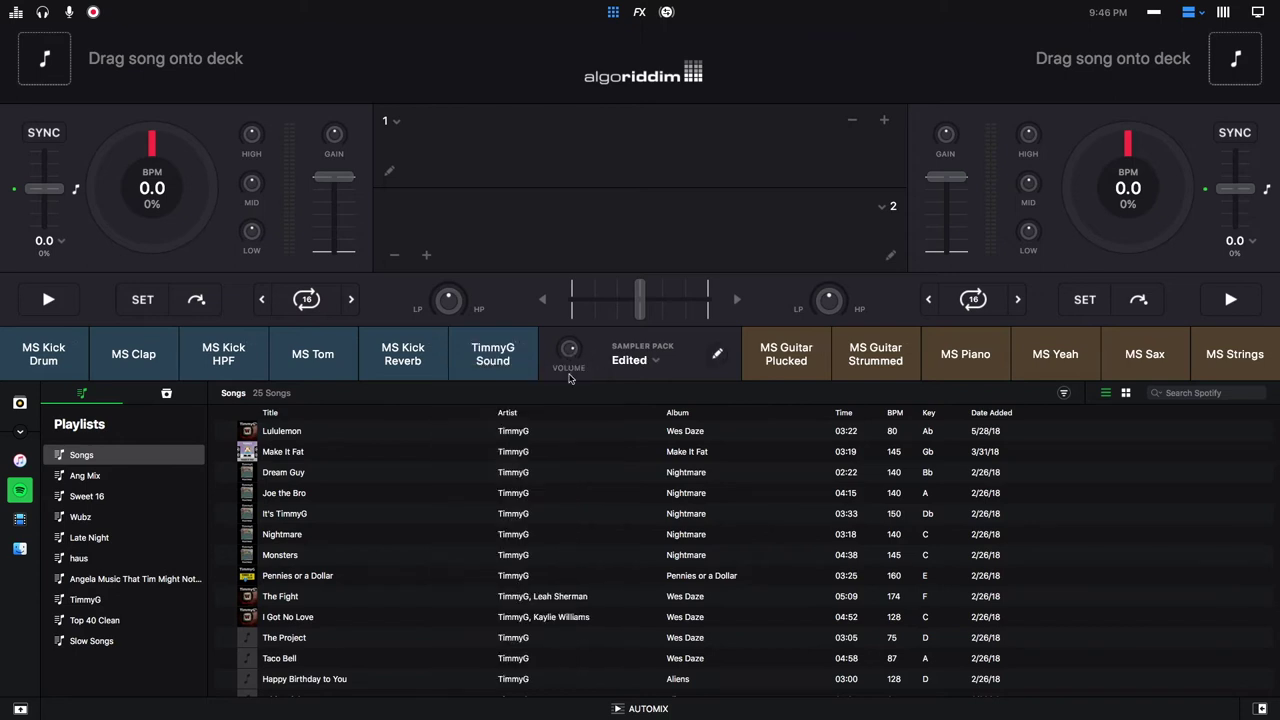
left_click(492, 362)
- Change the MS Kick Reverb pad's colour to purple, trying yellow first
left_click(717, 355)
left_click(435, 346)
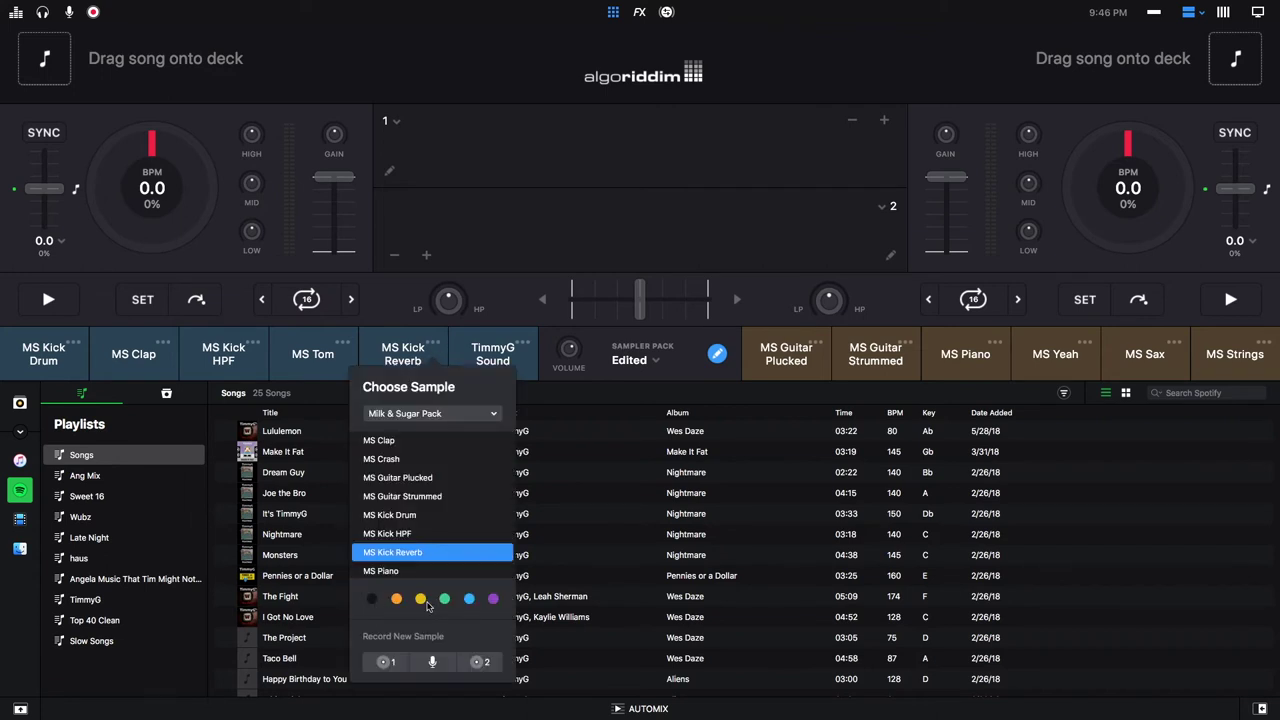
left_click(420, 598)
left_click(494, 600)
left_click(685, 374)
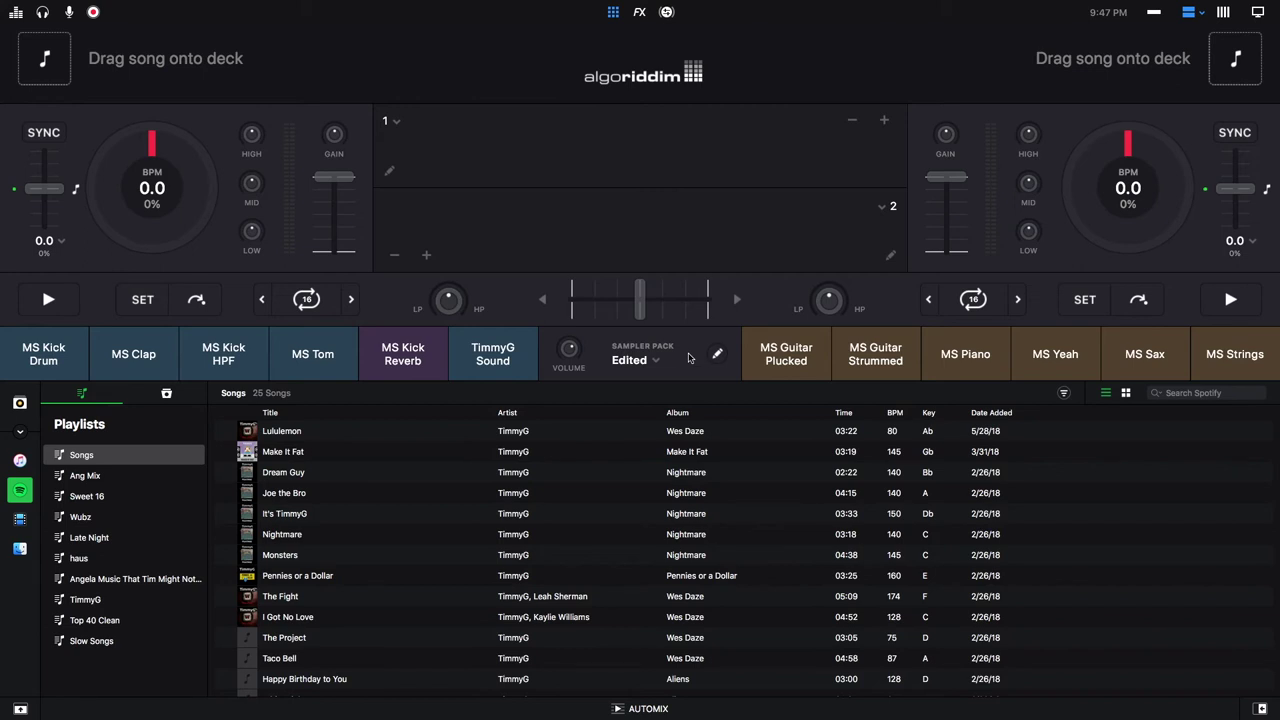
- Search iTunes for "it's", load It's TimmyG v2 onto deck 1, then show Spotify songs
left_click(19, 461)
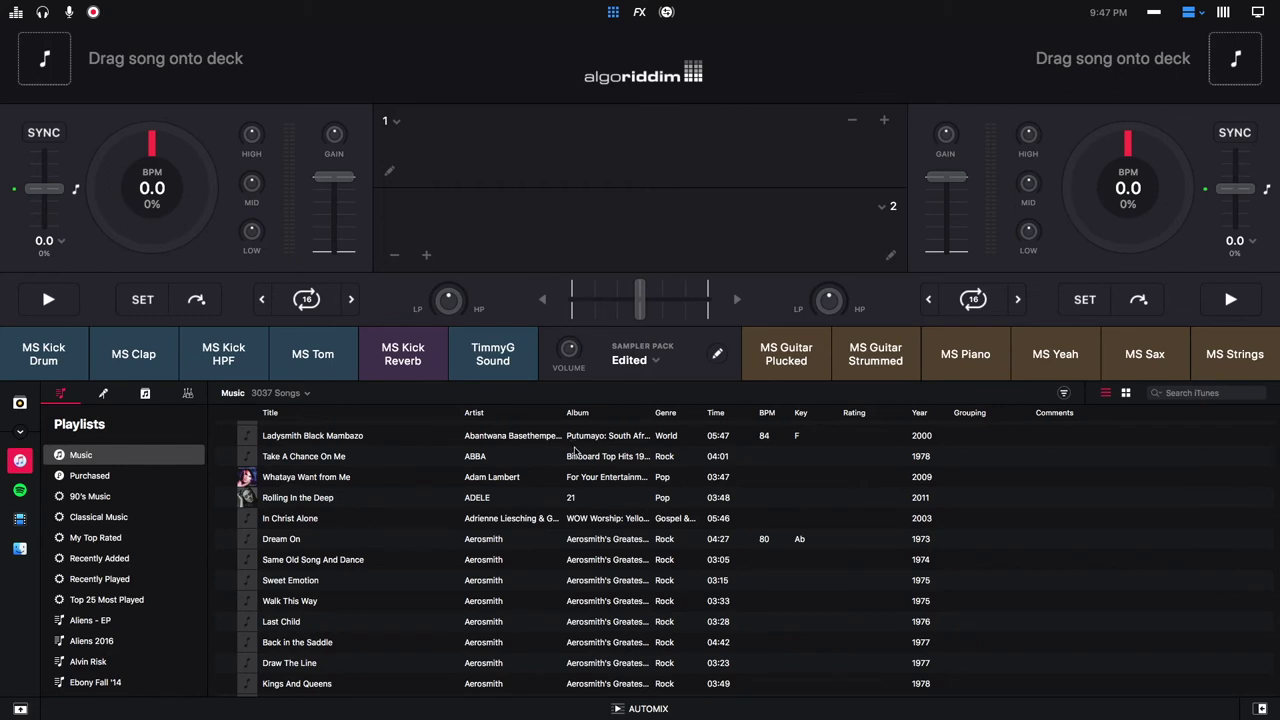
left_click(1211, 392)
type("it's")
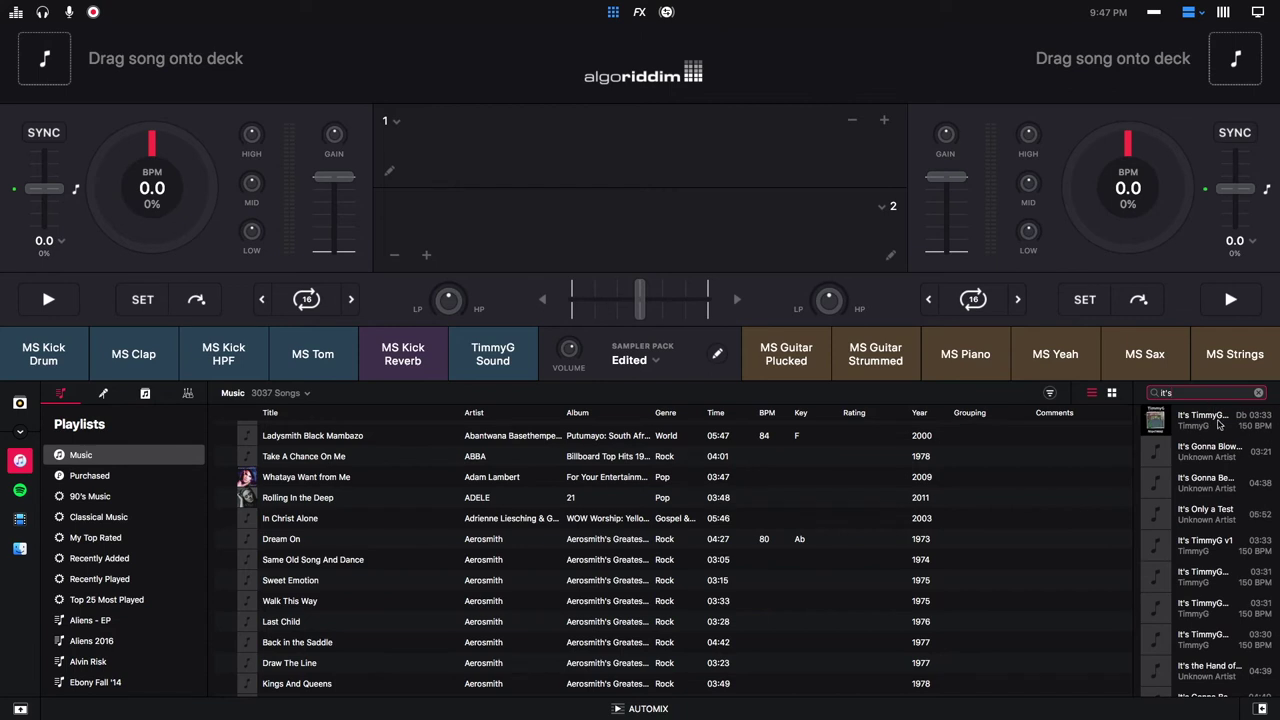
left_click_drag(1218, 425, 182, 68)
left_click(30, 492)
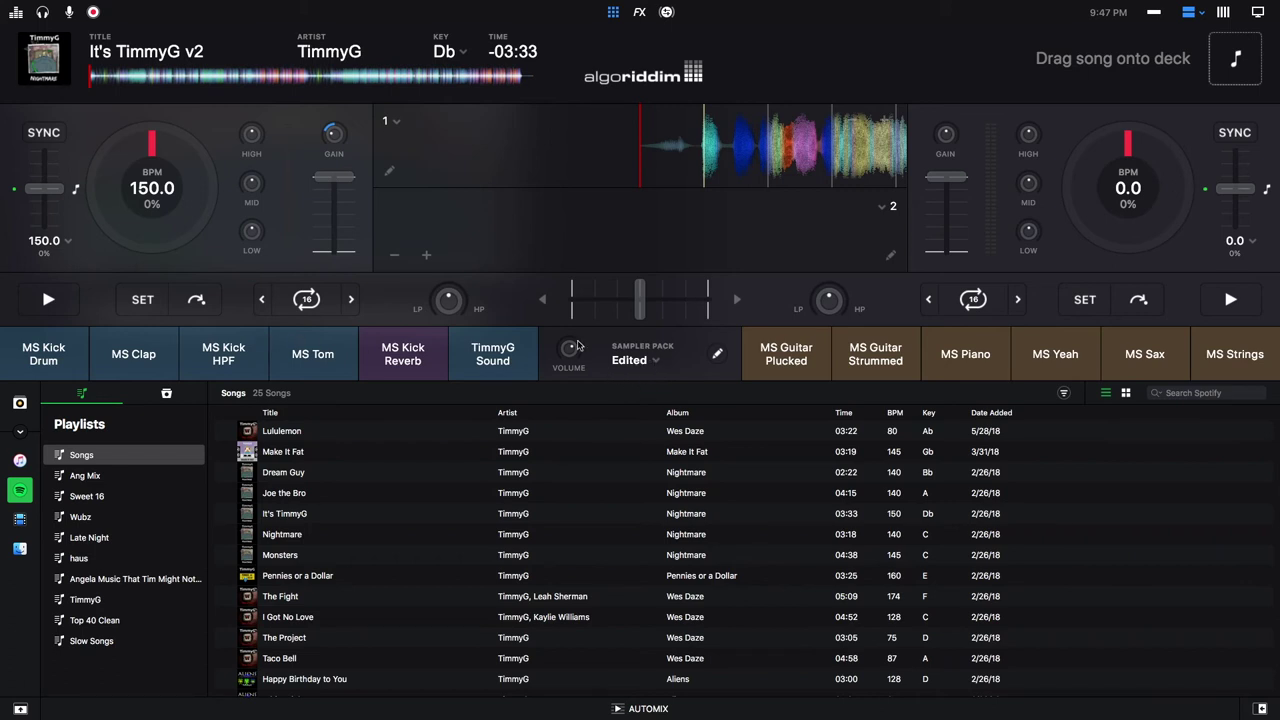
- Record a clip of deck 1's It's TimmyG v2 into the MS Tom pad as Sample 1, then pause deck 1
left_click(720, 356)
left_click(343, 344)
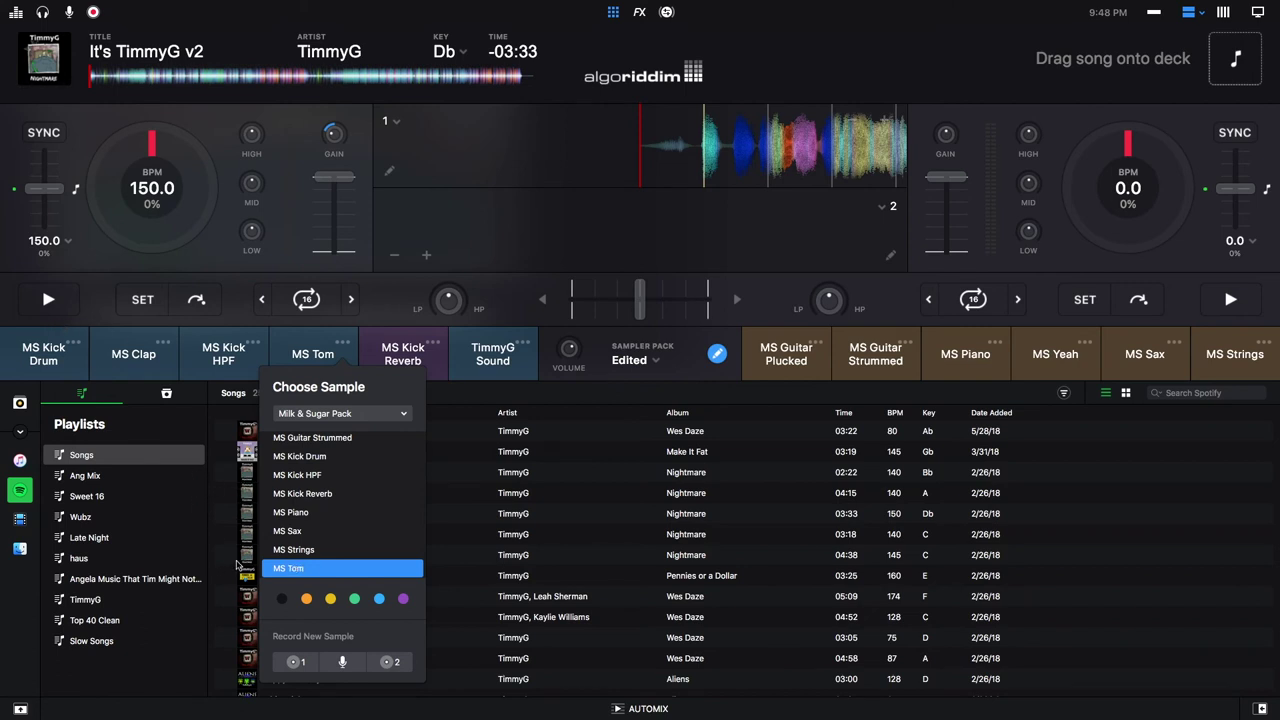
left_click(48, 299)
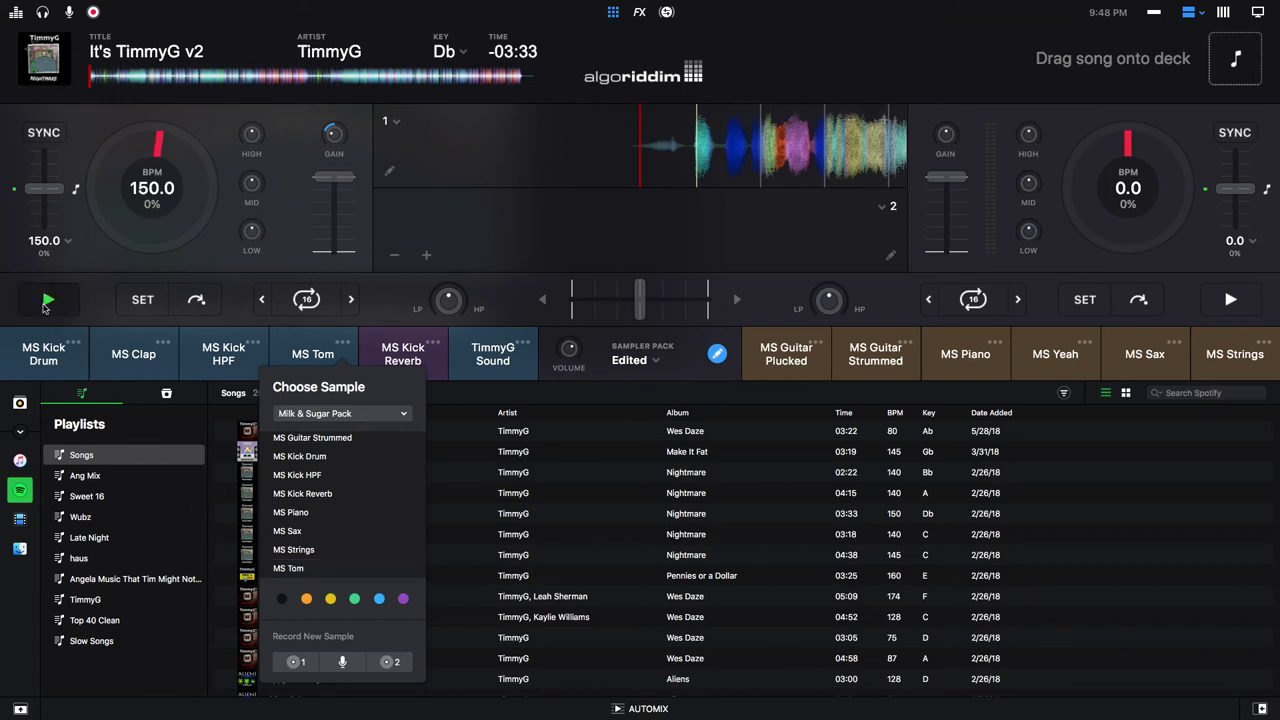
left_click(343, 341)
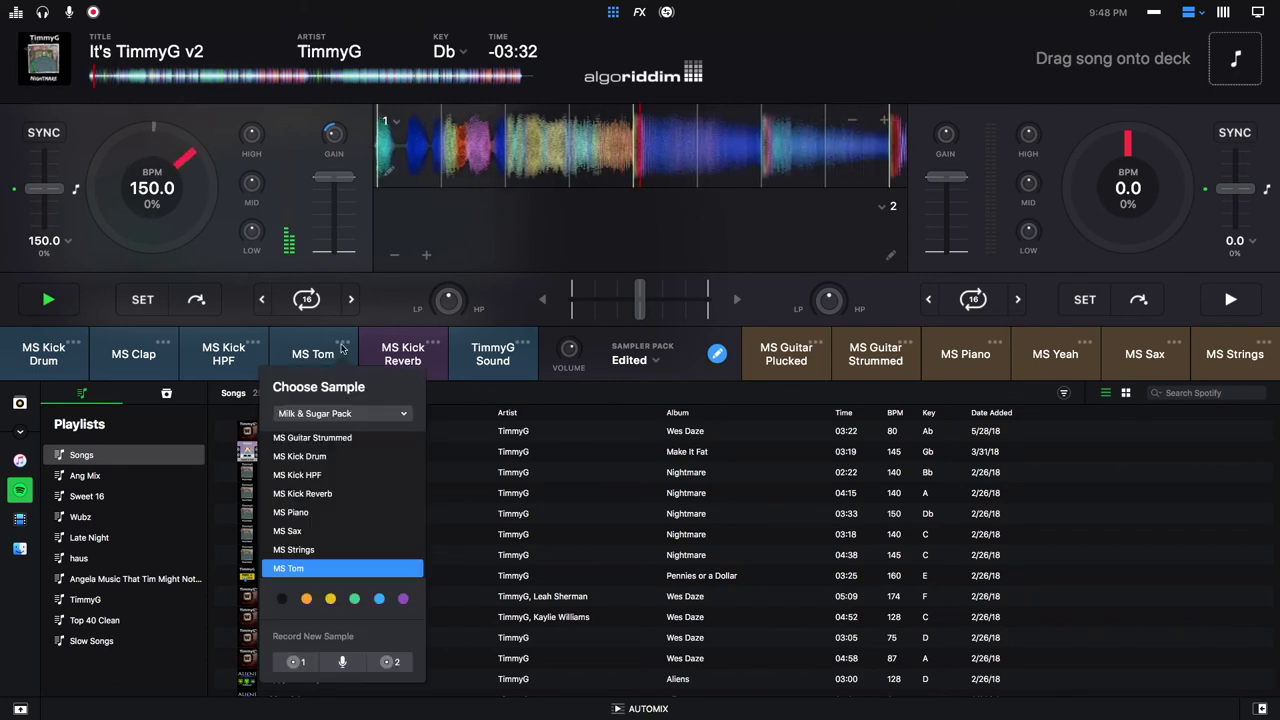
left_click(294, 662)
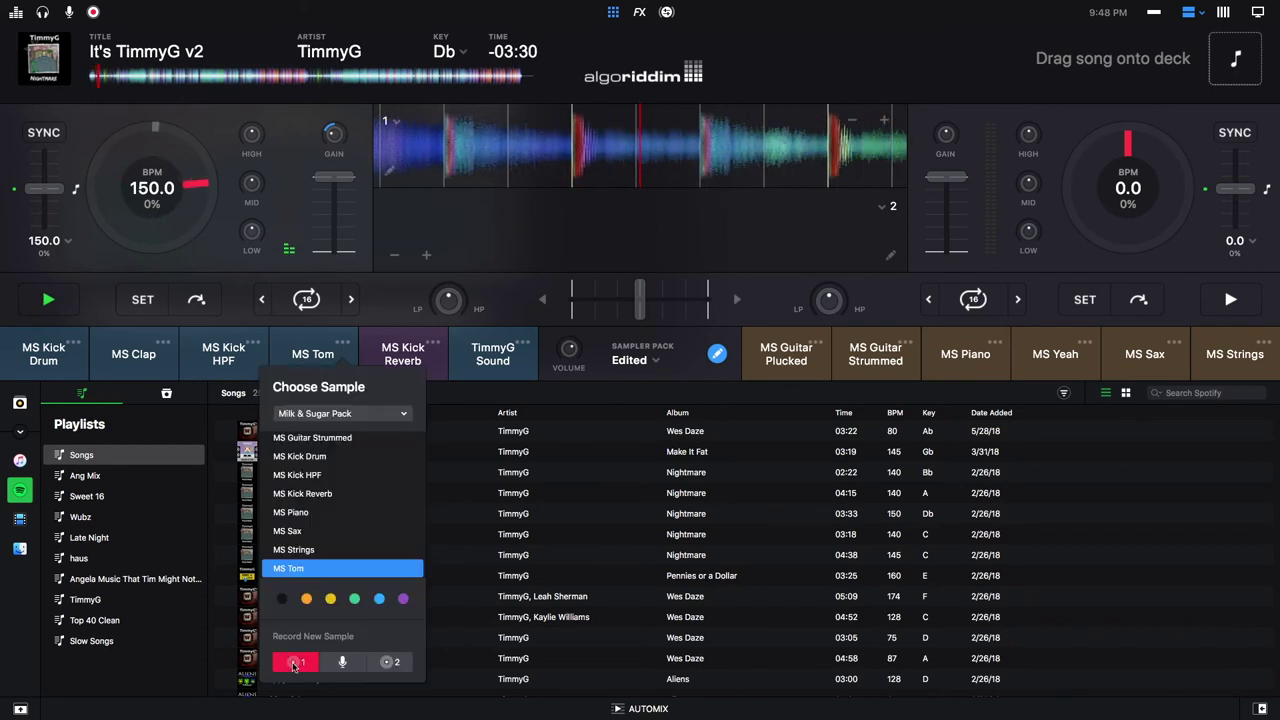
left_click(294, 662)
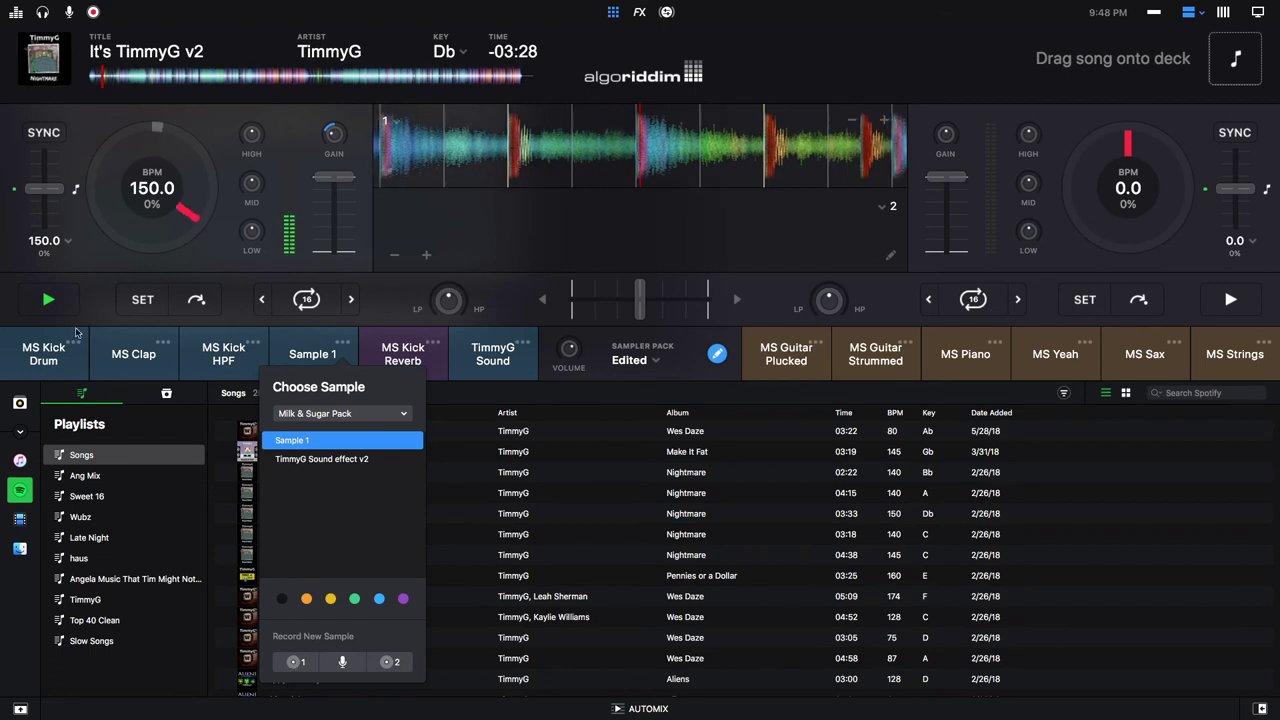
left_click(214, 365)
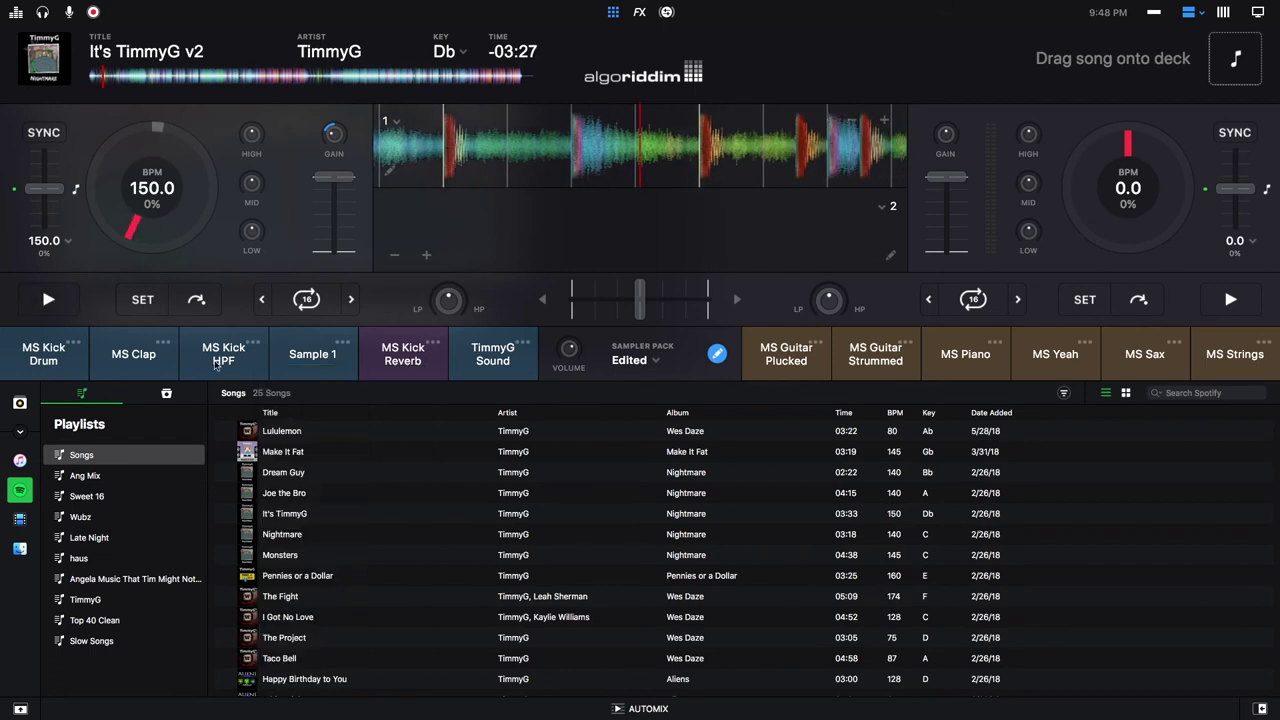
- Play the Sample 1 pad, then move its recorded Sample 1 to the Trash
left_click(312, 364)
left_click(343, 343)
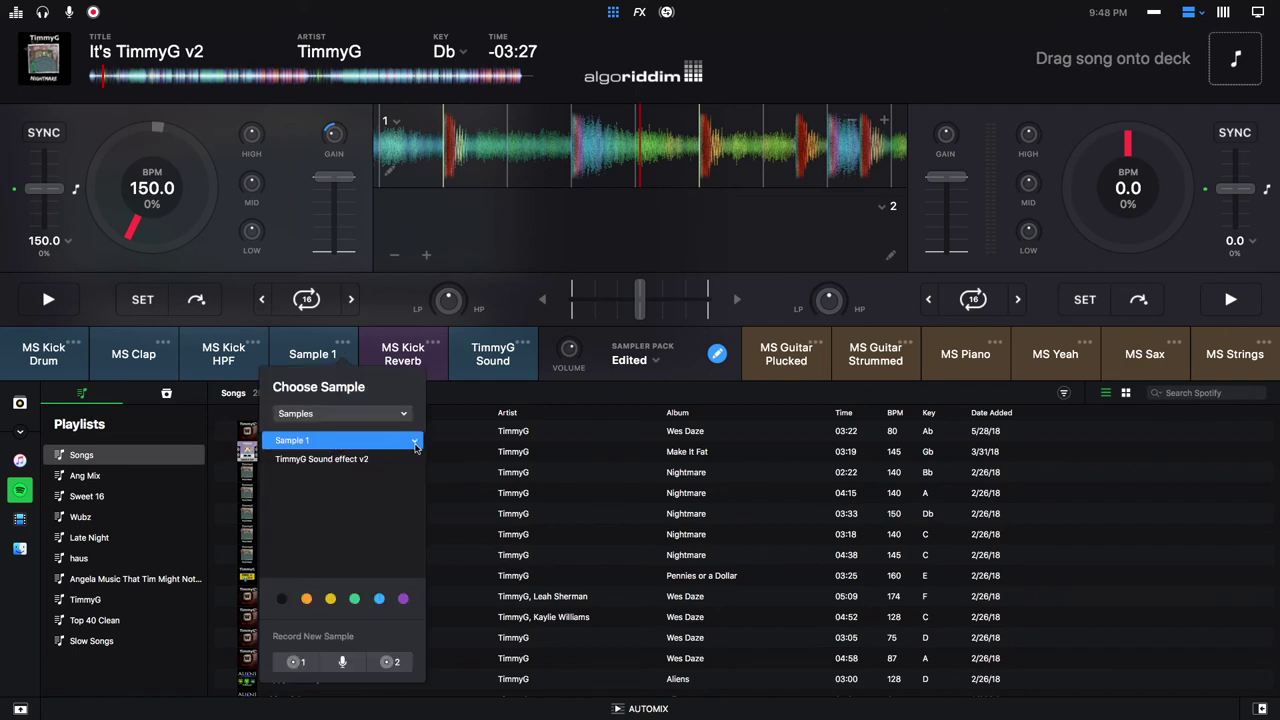
left_click(415, 448)
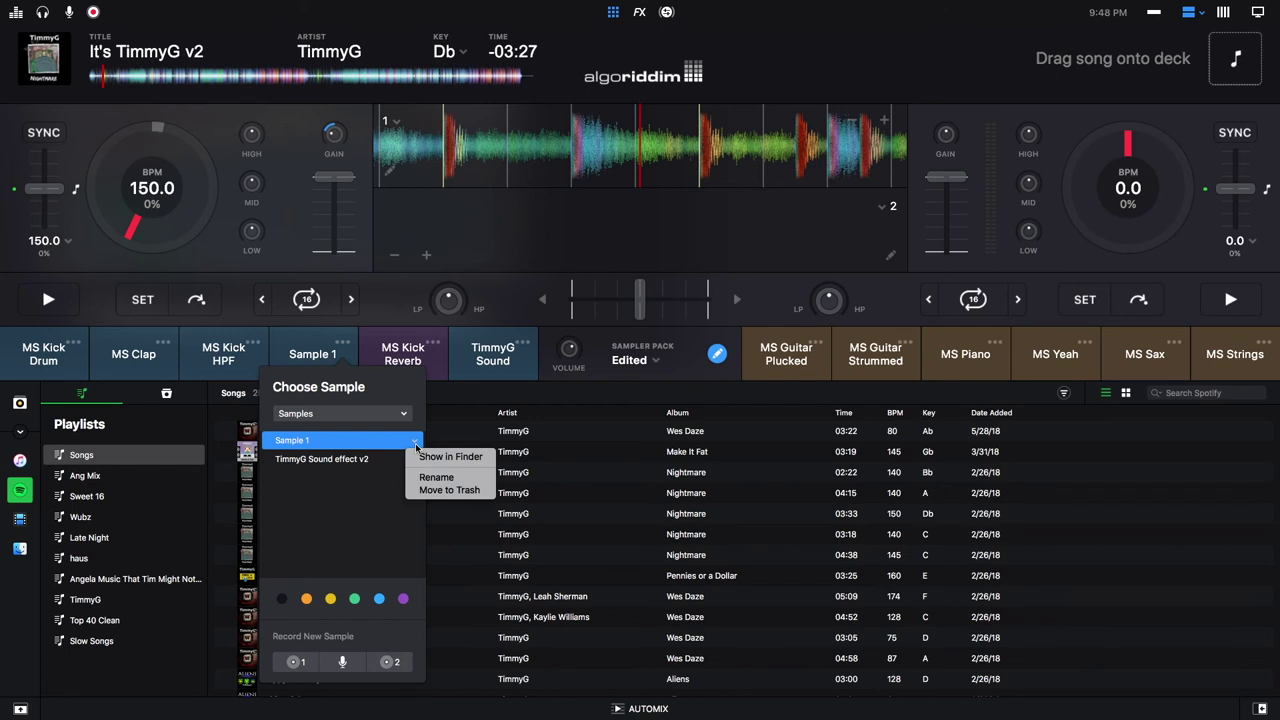
left_click(451, 491)
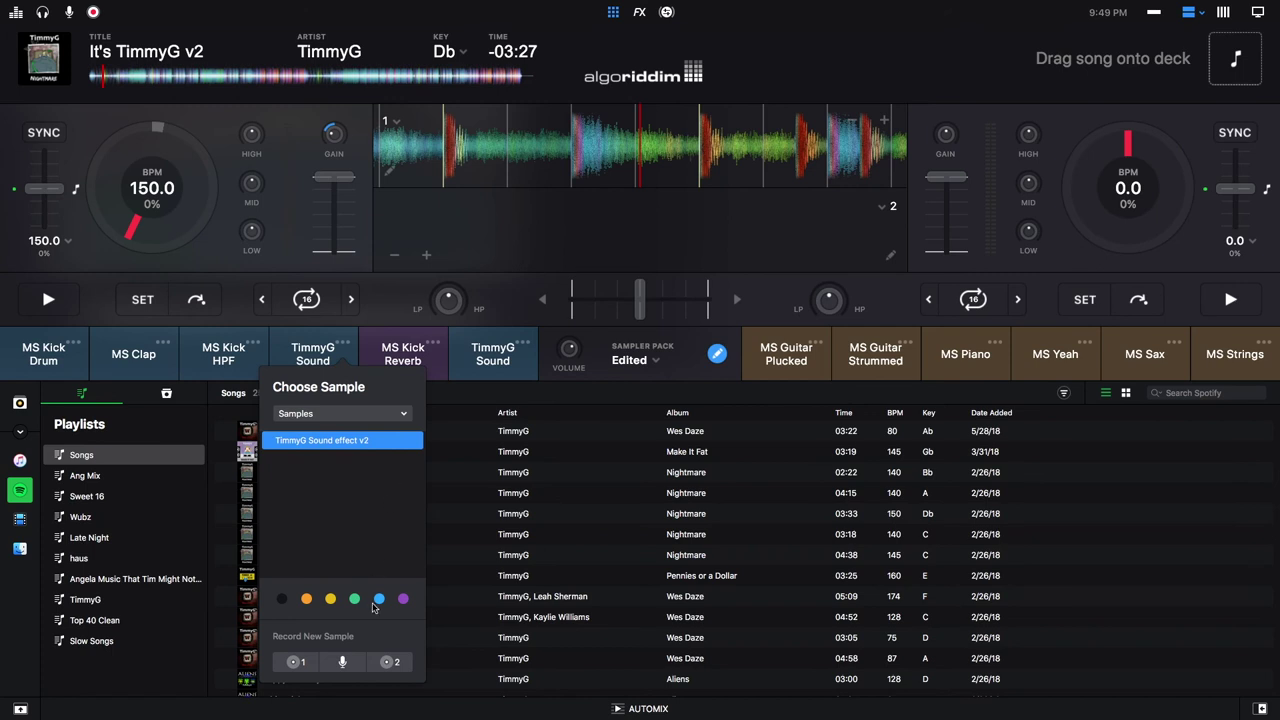
- Record a new microphone sample onto the pad as Sample 1 and close the sample chooser
left_click(346, 665)
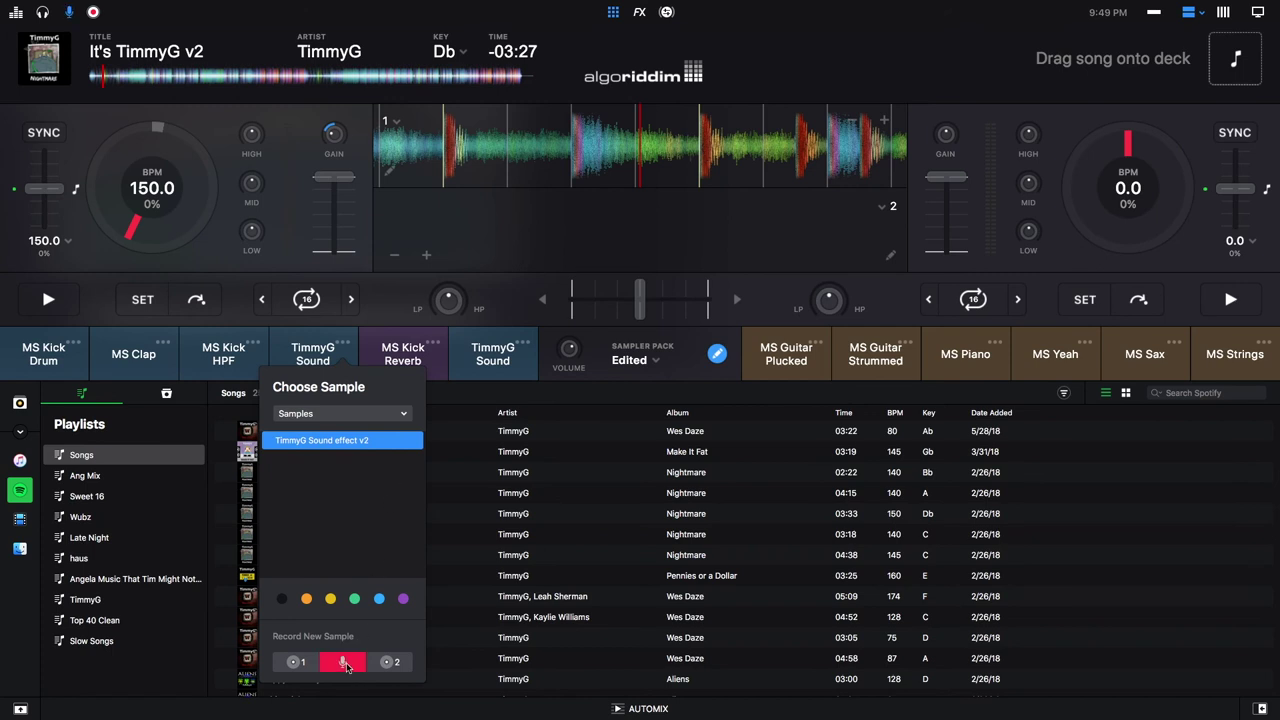
left_click(345, 664)
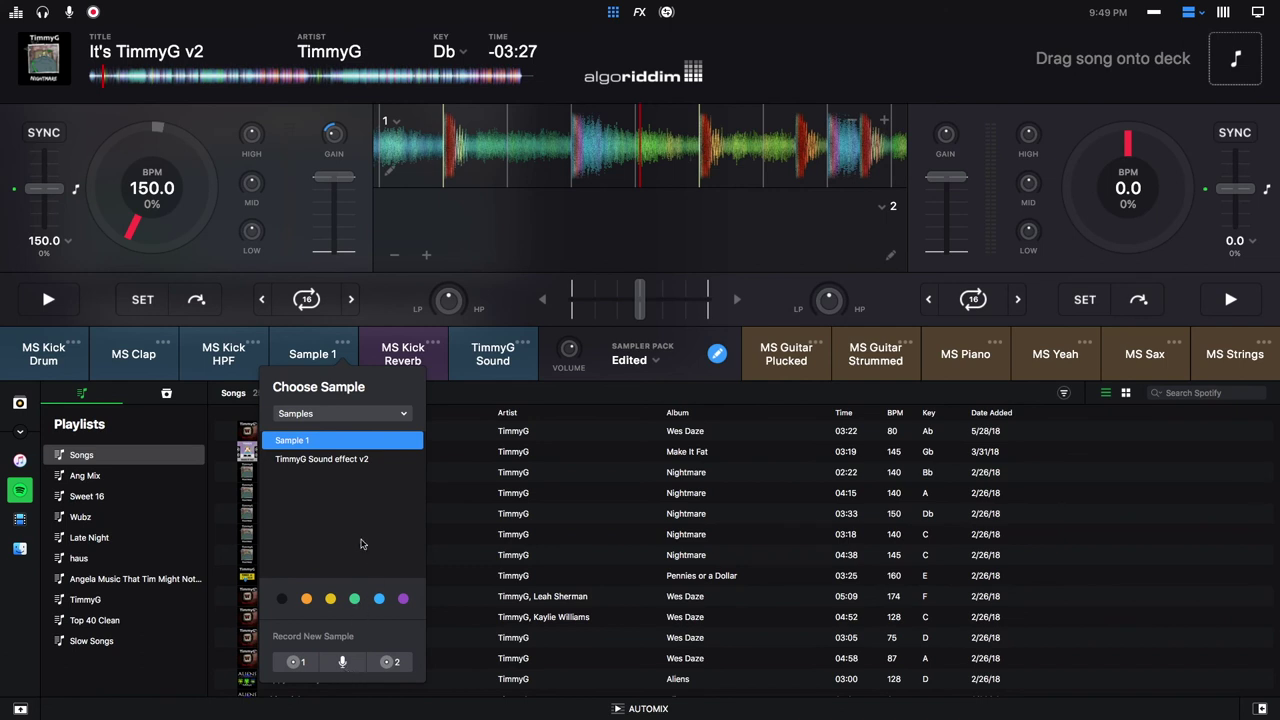
left_click(313, 357)
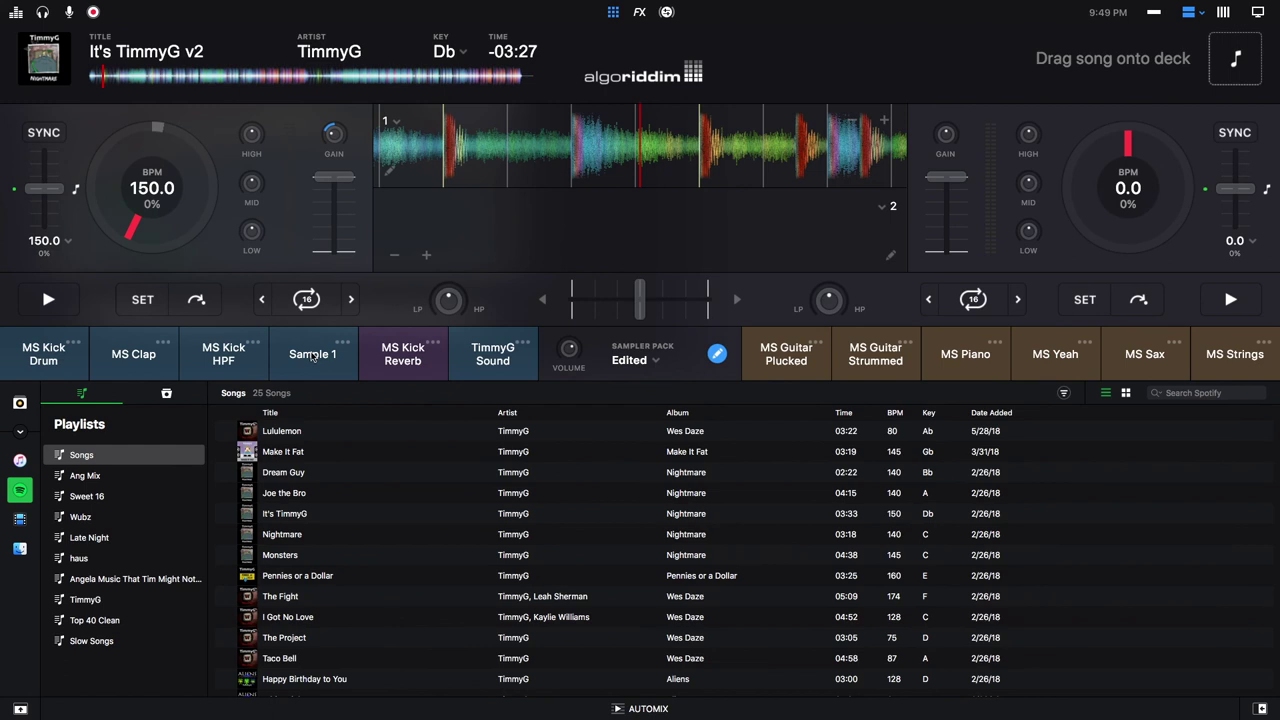
mouse_move(108, 5)
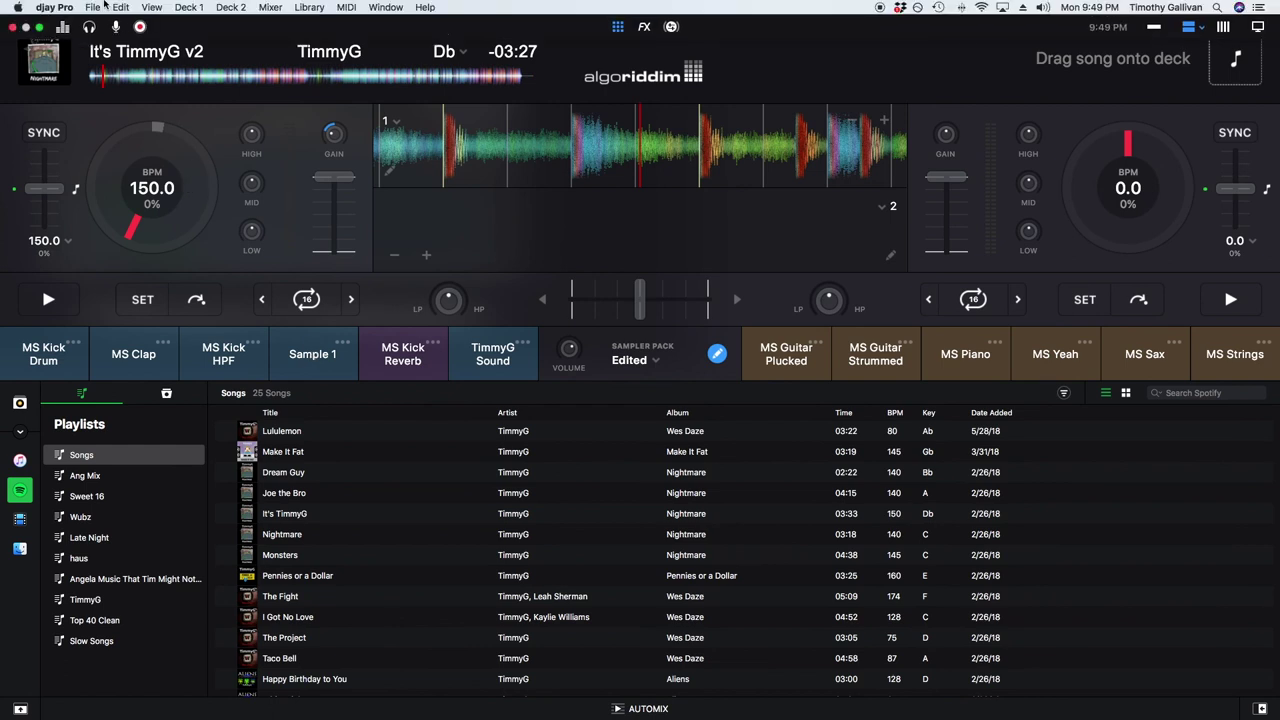
left_click(54, 7)
left_click(65, 46)
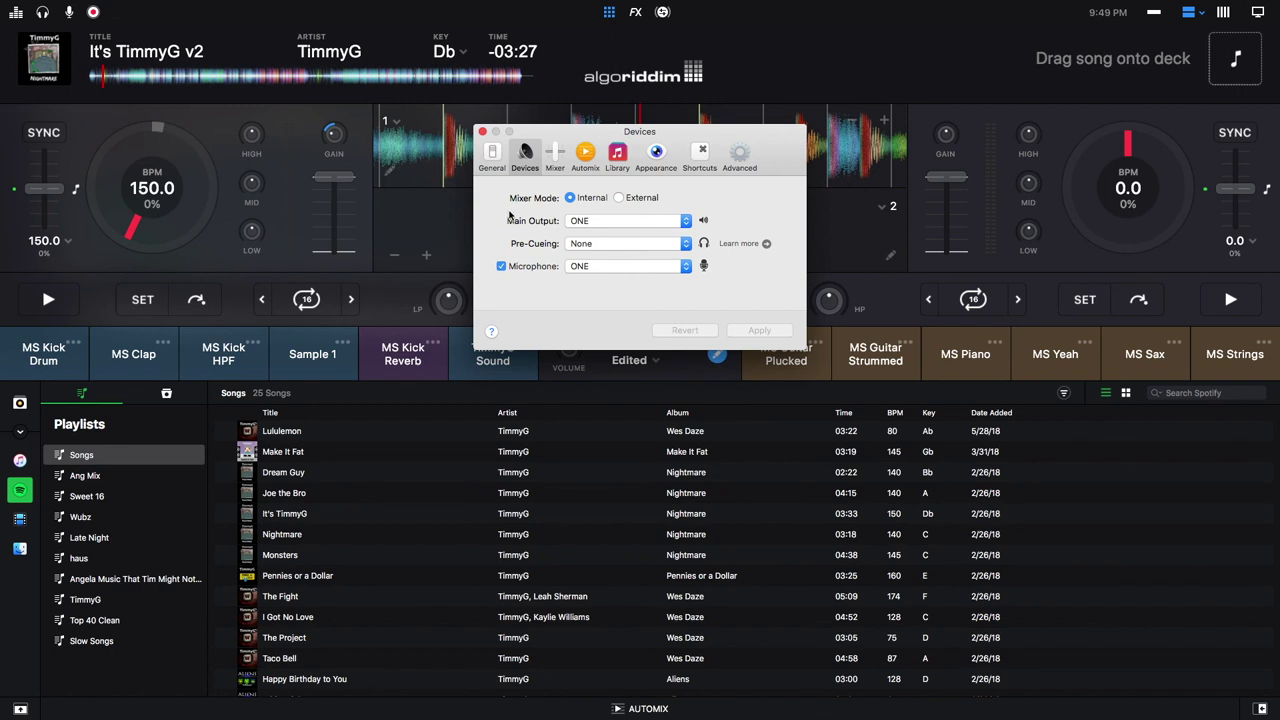
left_click(607, 271)
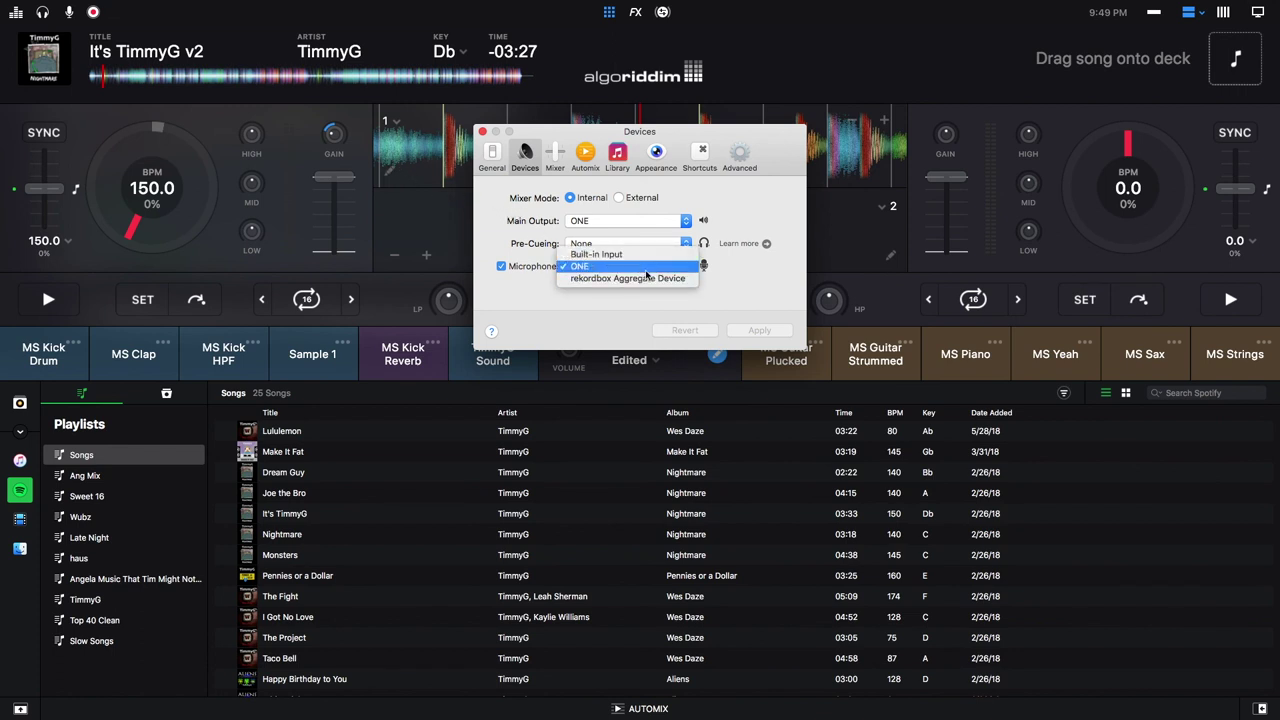
left_click(643, 312)
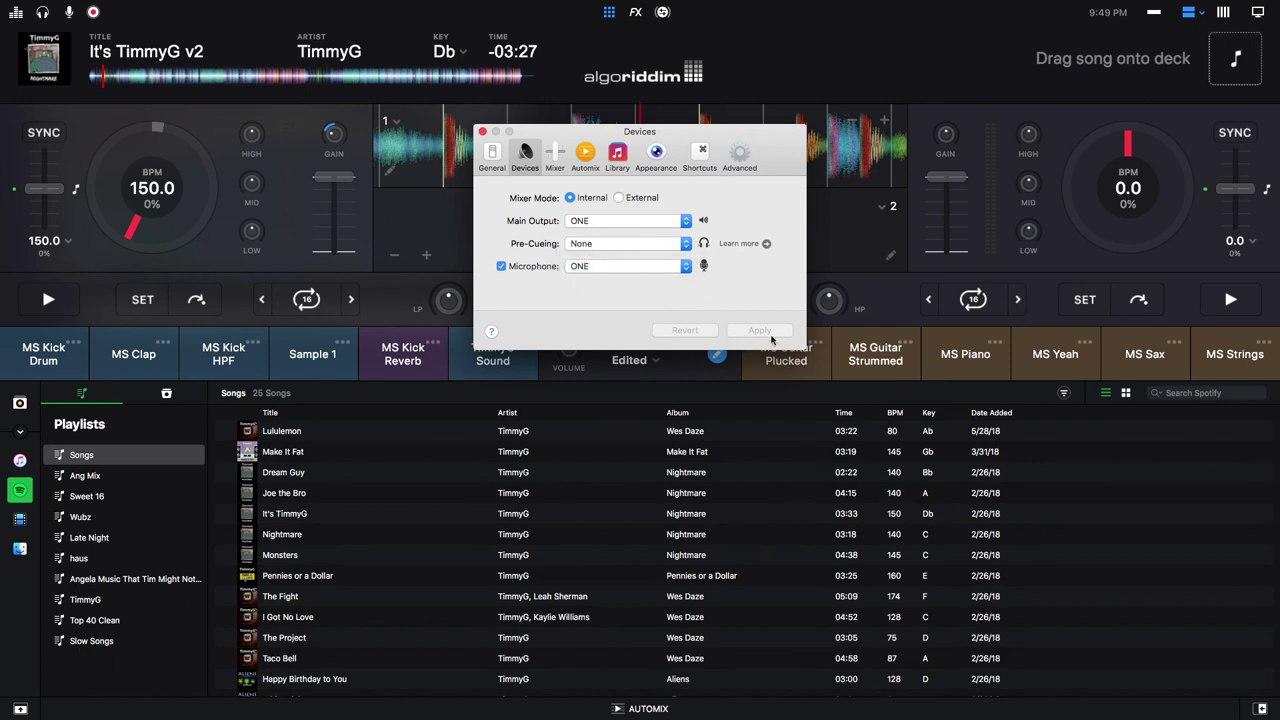
left_click(482, 132)
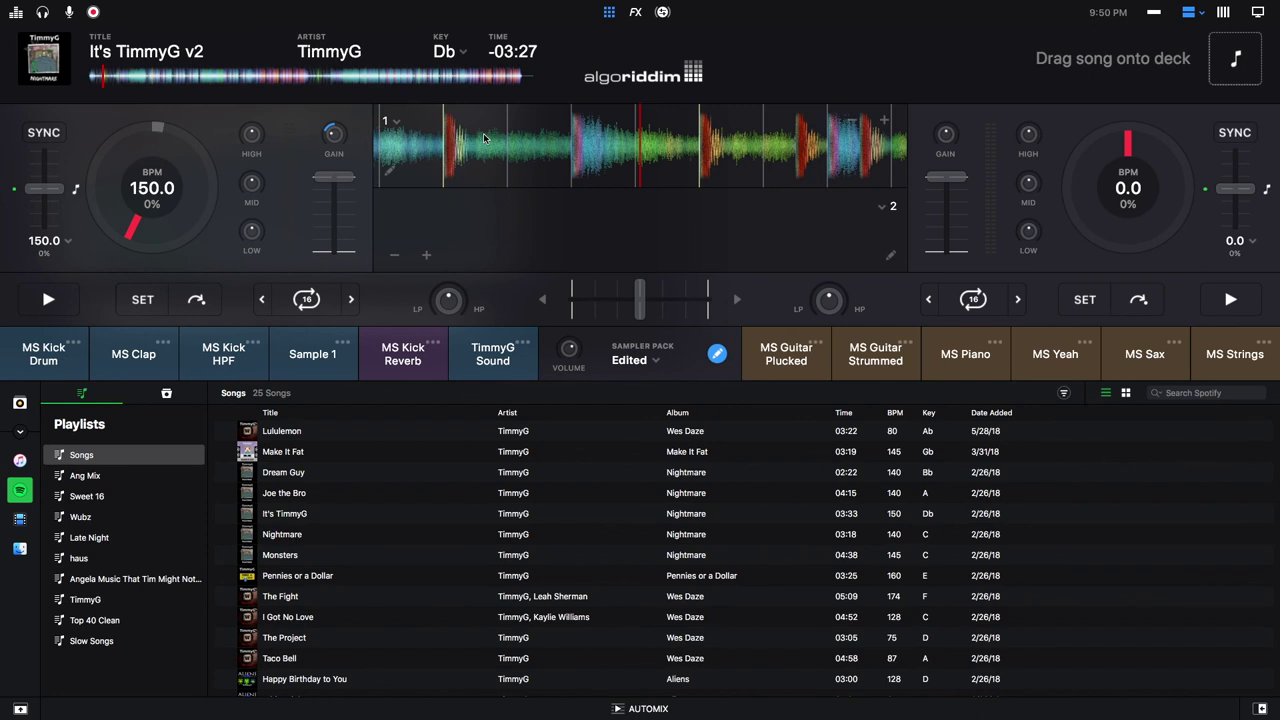